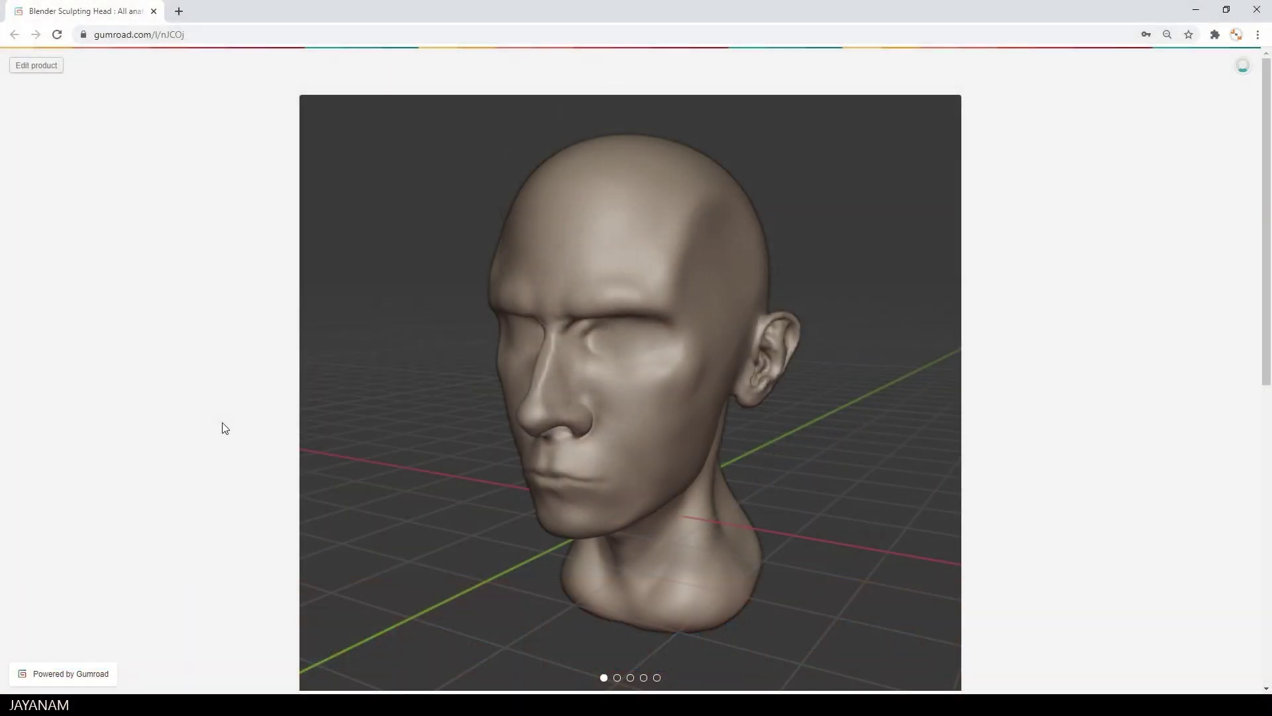
- Look through the Gumroad page for the Blender Sculpting Head product, including its description and preview images of the ear
scroll(226, 438, "down", 3)
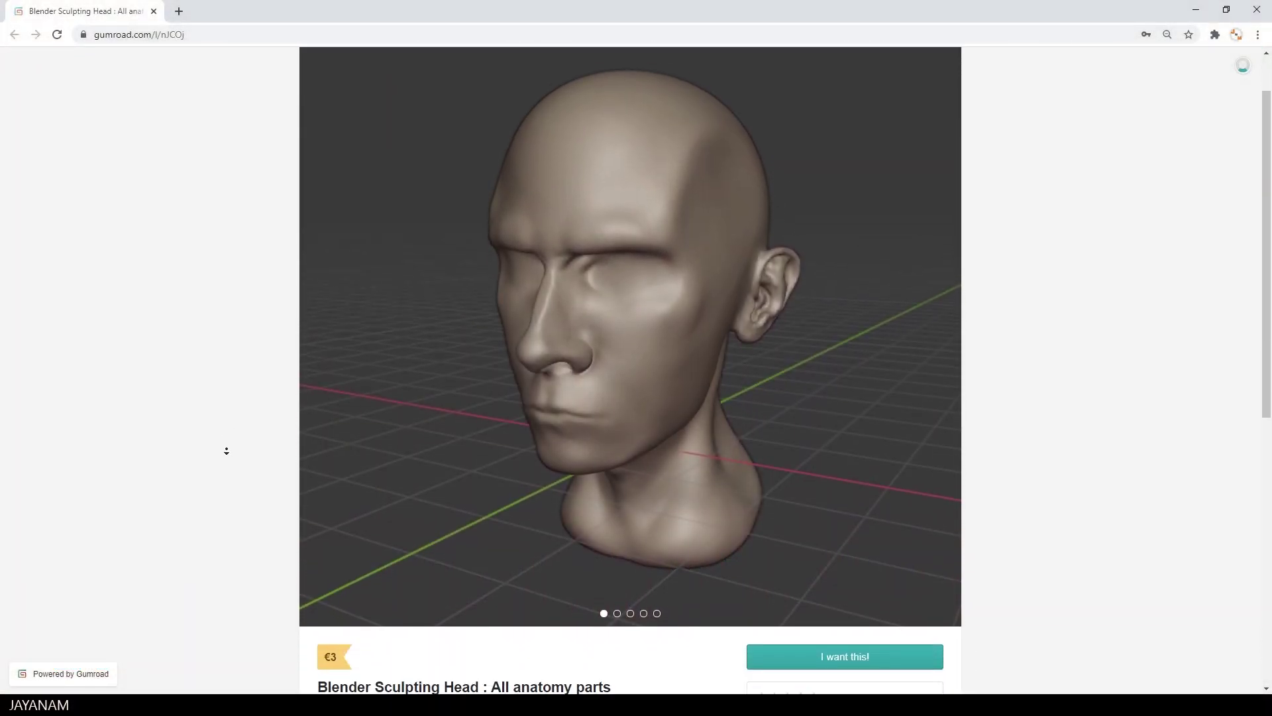
scroll(226, 451, "down", 3)
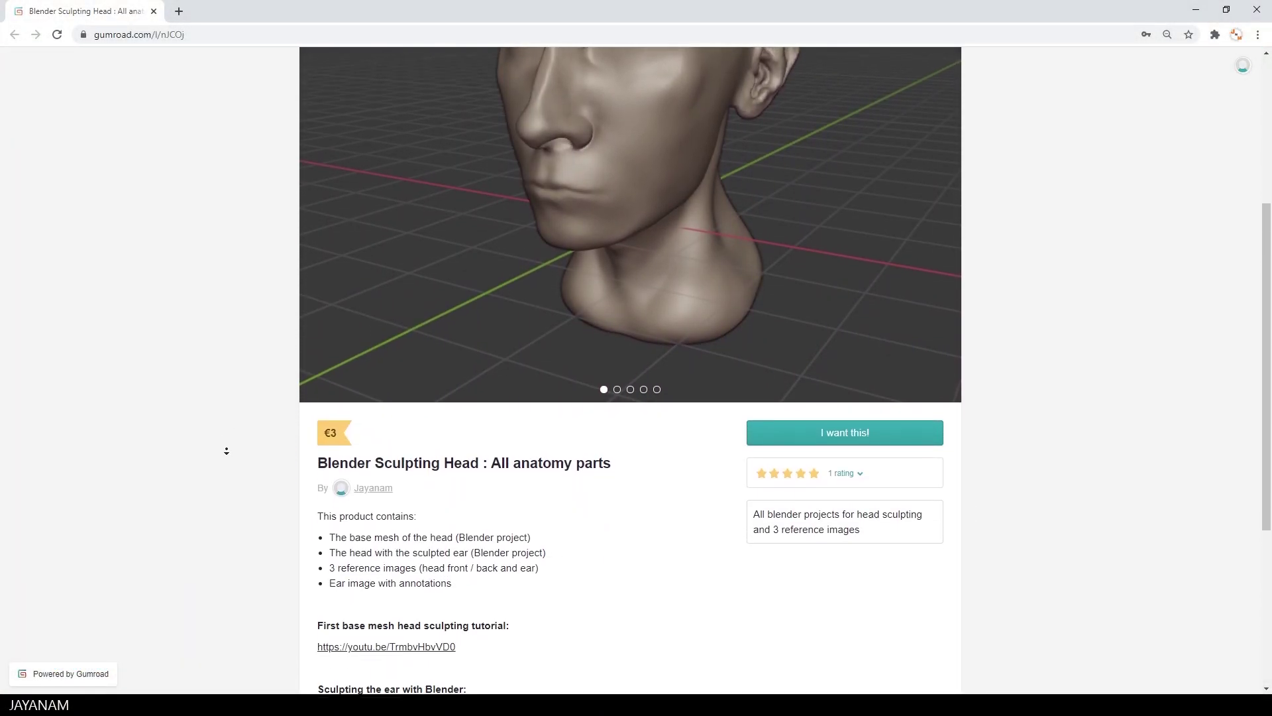
scroll(226, 451, "down", 3)
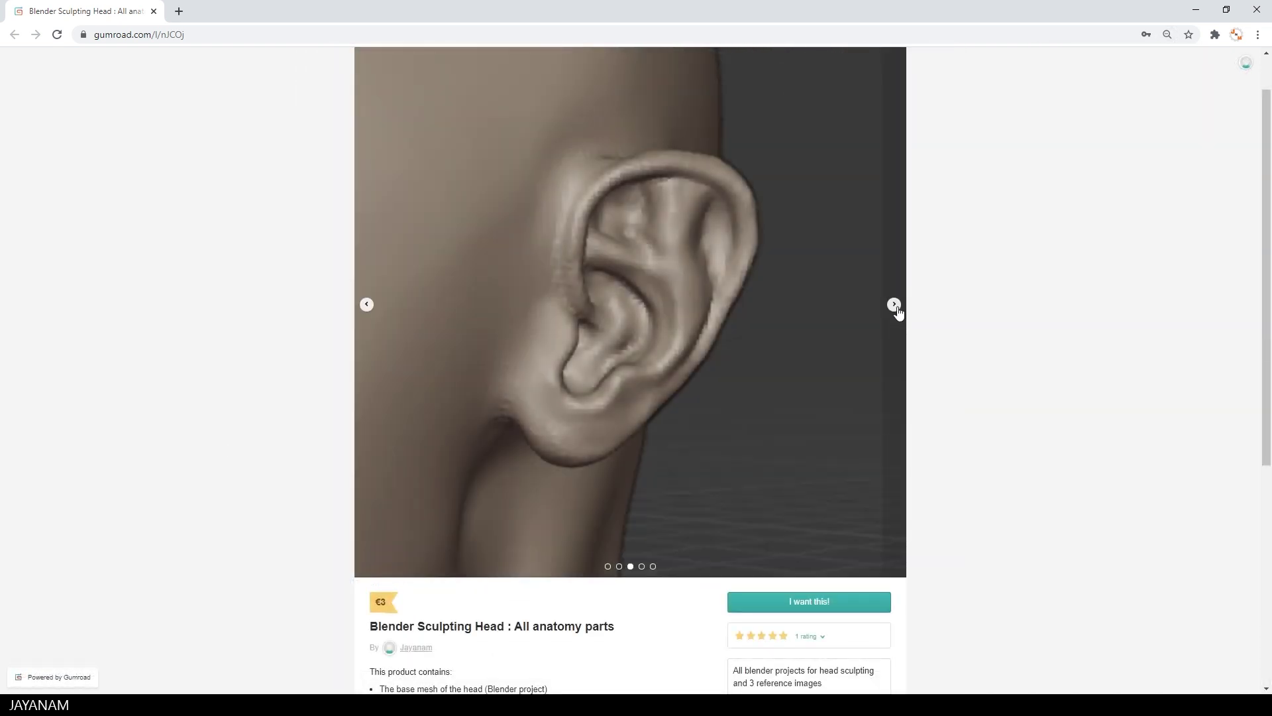
left_click(895, 305)
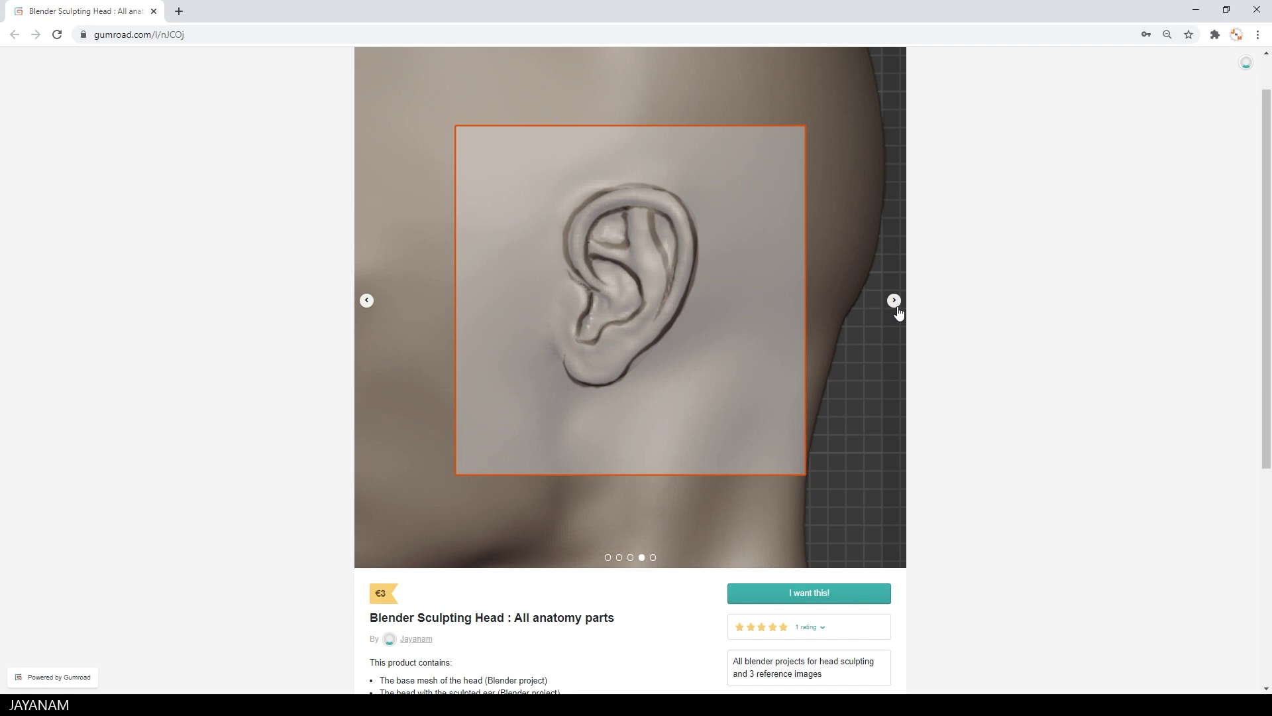
left_click(896, 304)
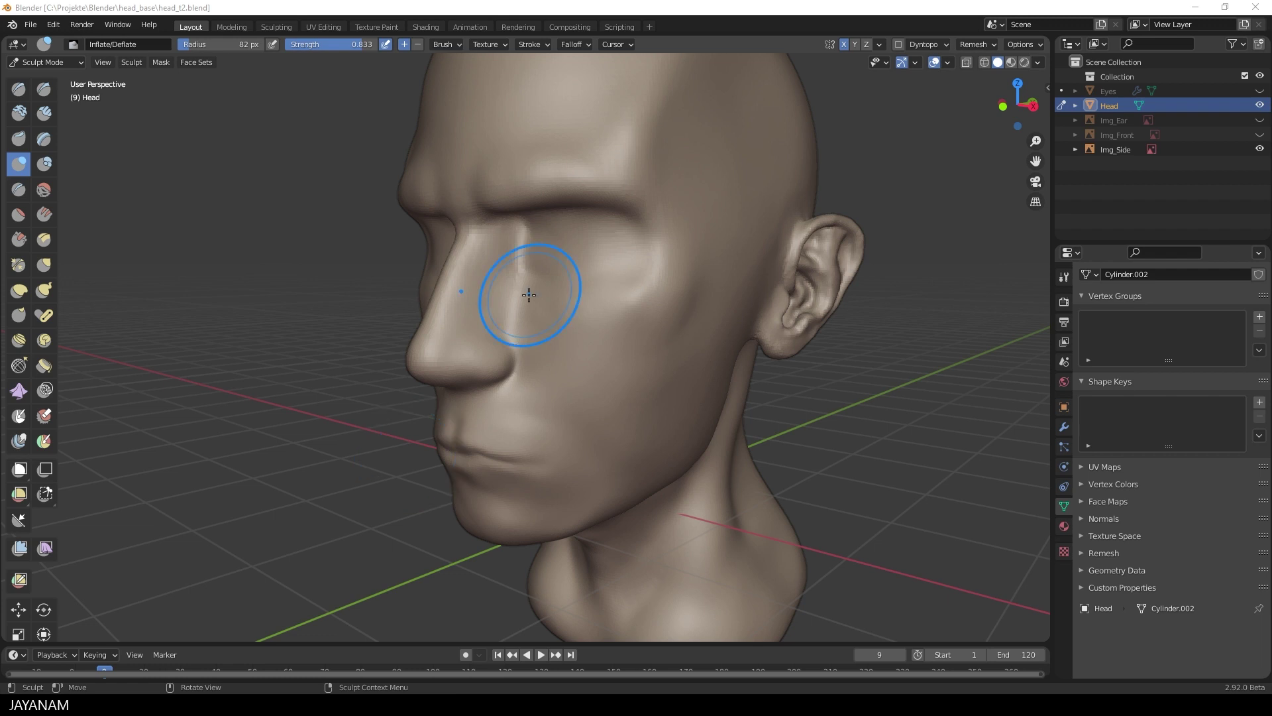
- In Blender, reshape the side of the head's nose from below with the Grab brush
middle_click_drag(528, 294, 616, 237)
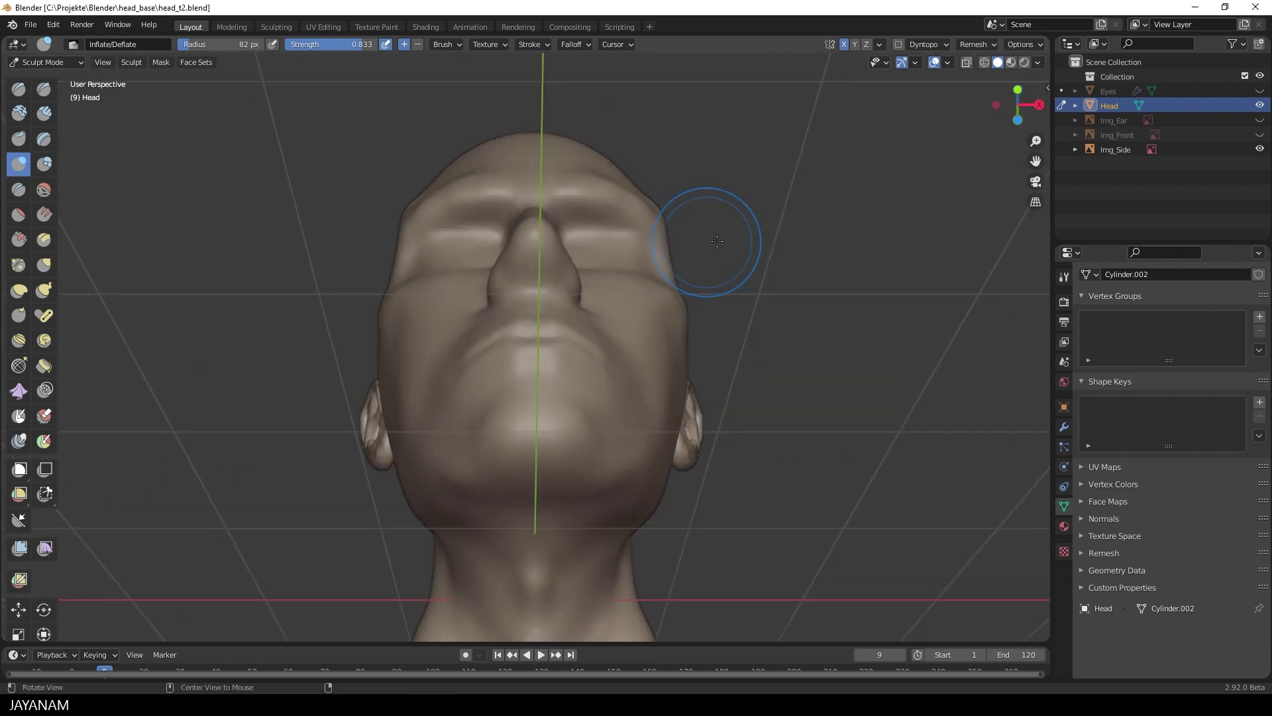
scroll(630, 289, "up", 5)
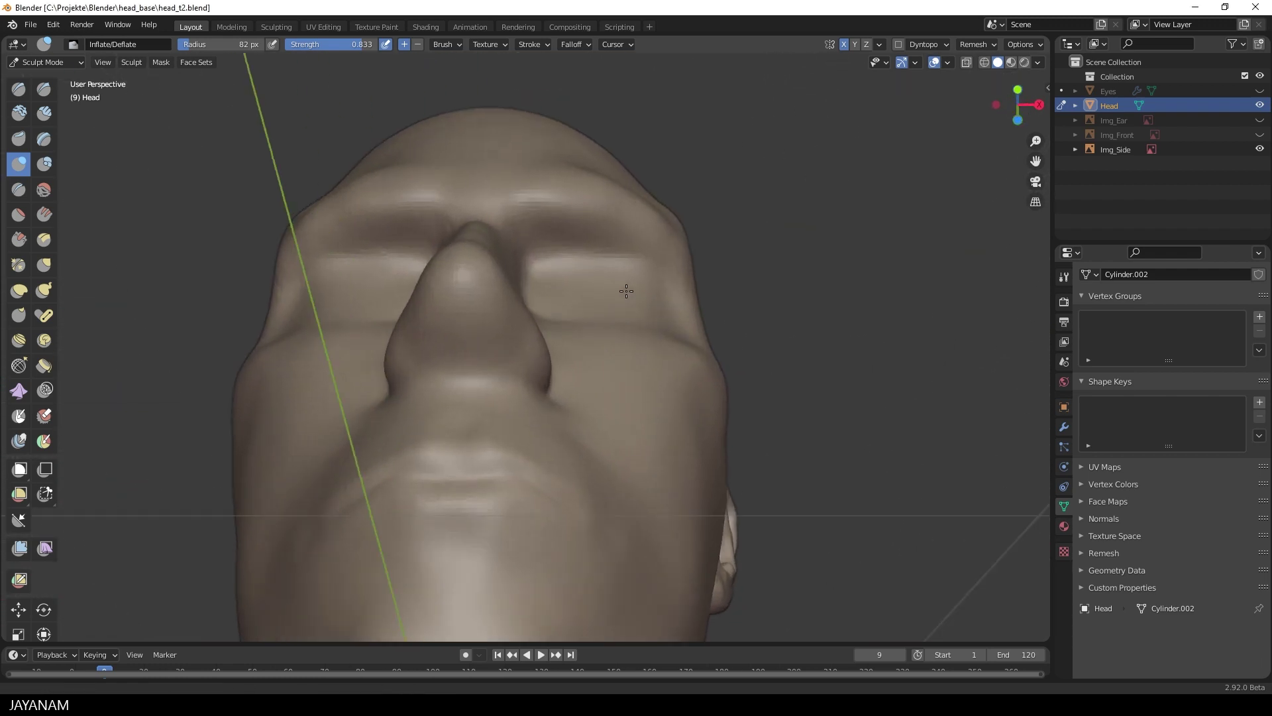
key("g")
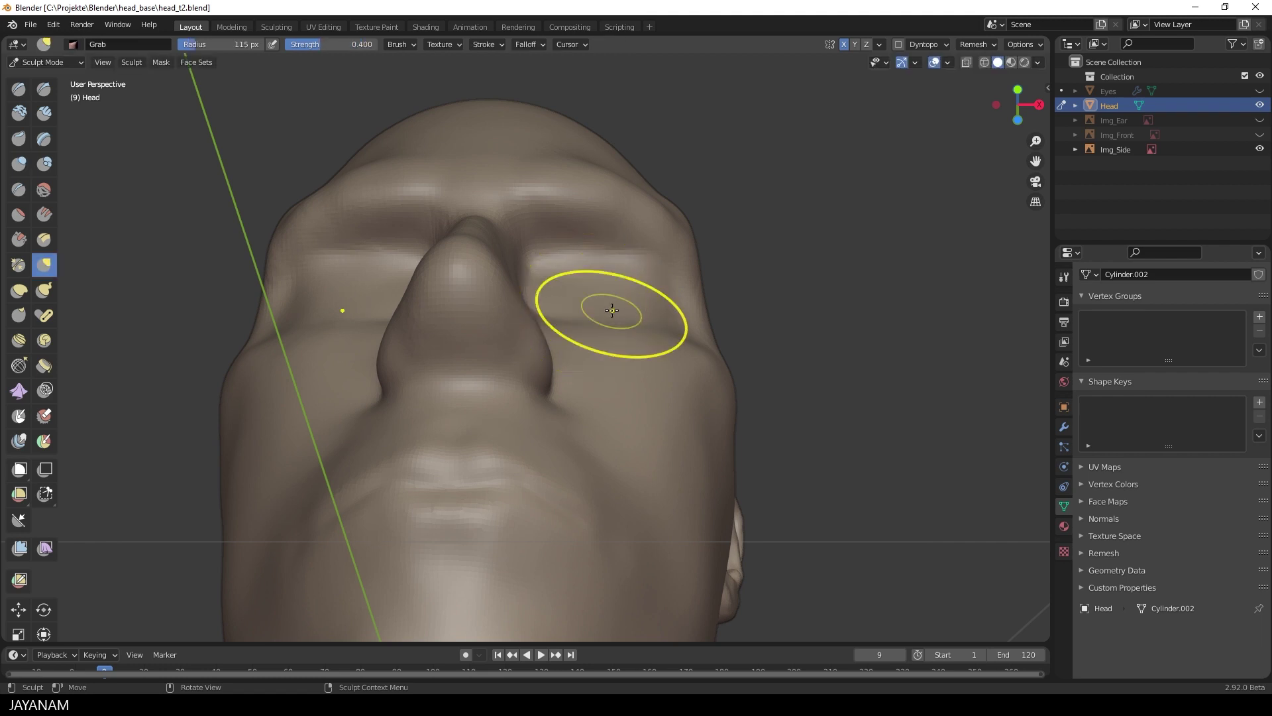
left_click_drag(511, 291, 525, 301)
- Carve the two nostrils into the underside of the nose with the Draw brush in subtract direction at a 45 px radius
middle_click_drag(665, 256, 506, 355)
mouse_move(449, 404)
middle_mouse_down()
mouse_move(506, 318)
mouse_move(503, 337)
mouse_move(534, 349)
mouse_move(583, 281)
mouse_move(599, 300)
mouse_move(681, 298)
mouse_move(550, 292)
middle_mouse_up()
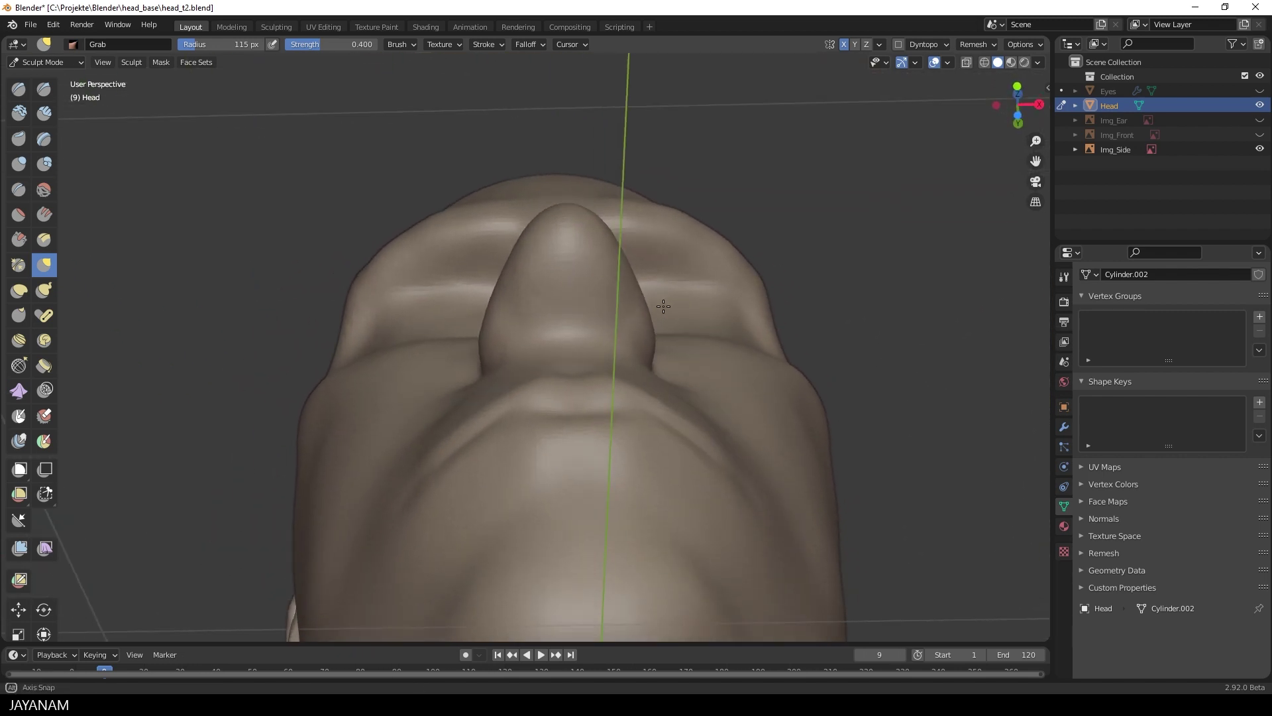
left_click(21, 93)
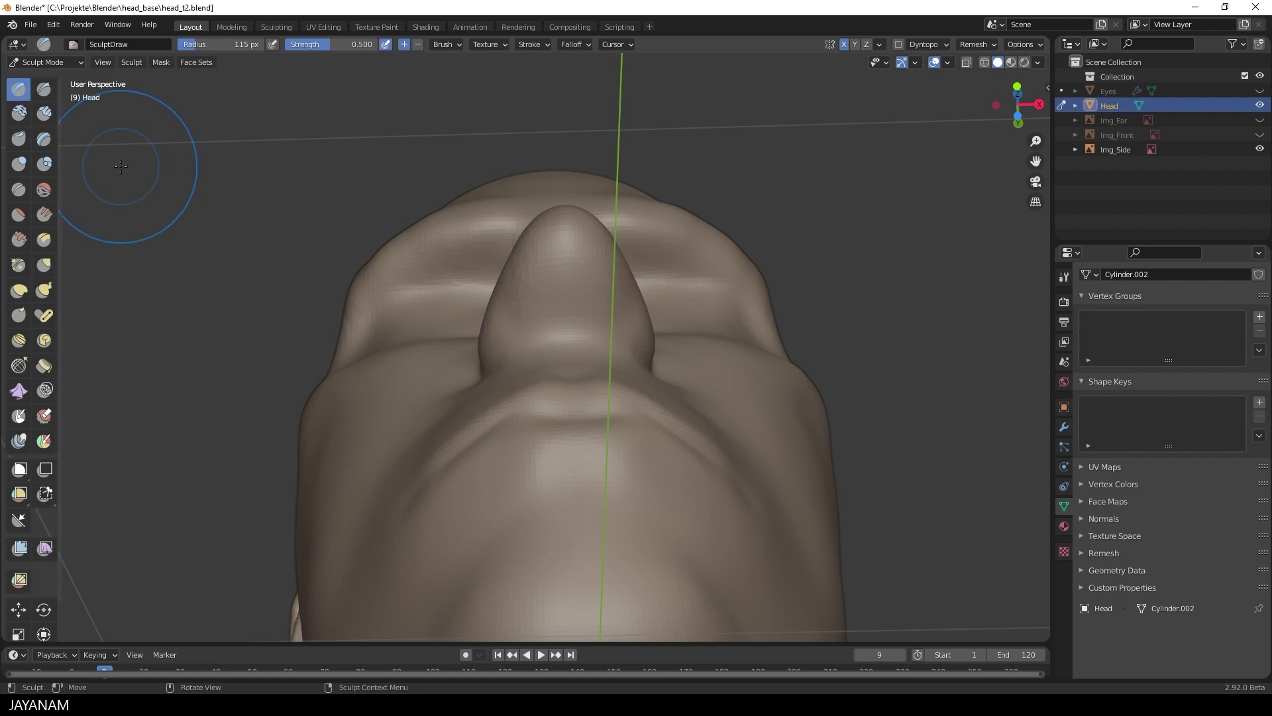
key("f")
left_click(600, 321)
mouse_move(599, 321)
middle_mouse_down()
mouse_move(588, 302)
mouse_move(593, 315)
mouse_move(605, 294)
middle_mouse_up()
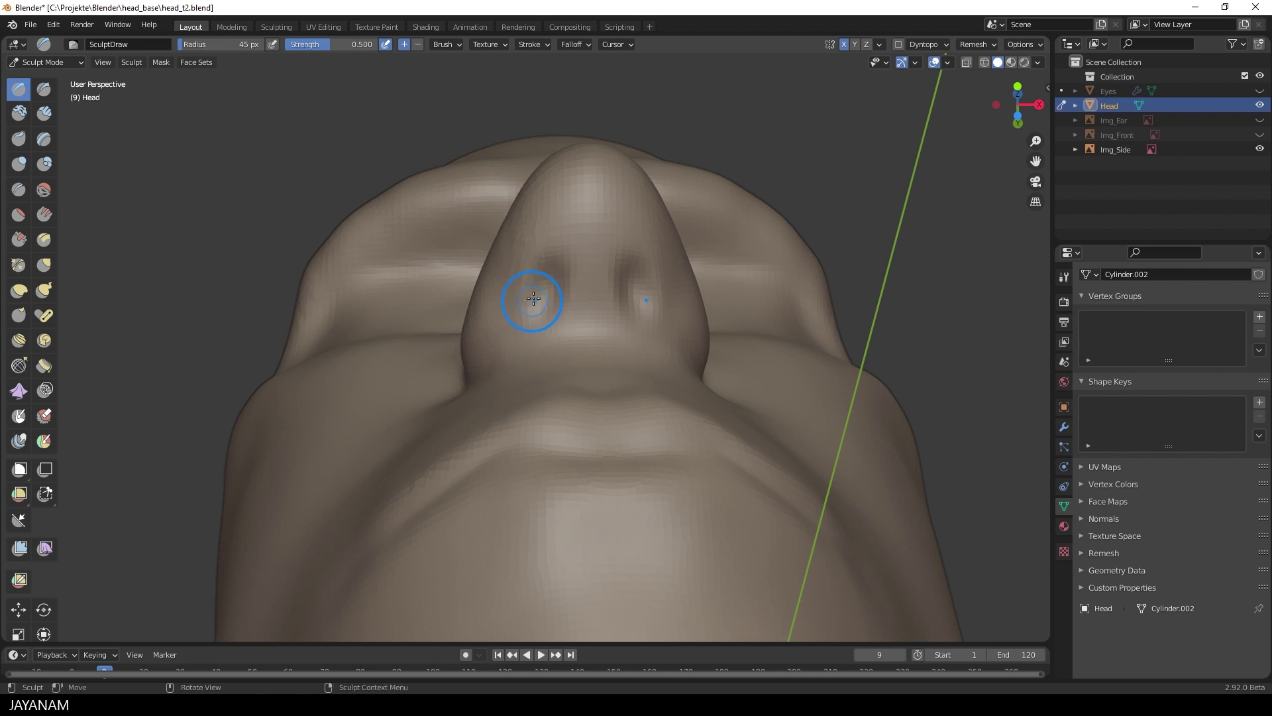
left_click_drag(534, 299, 527, 298, "ctrl")
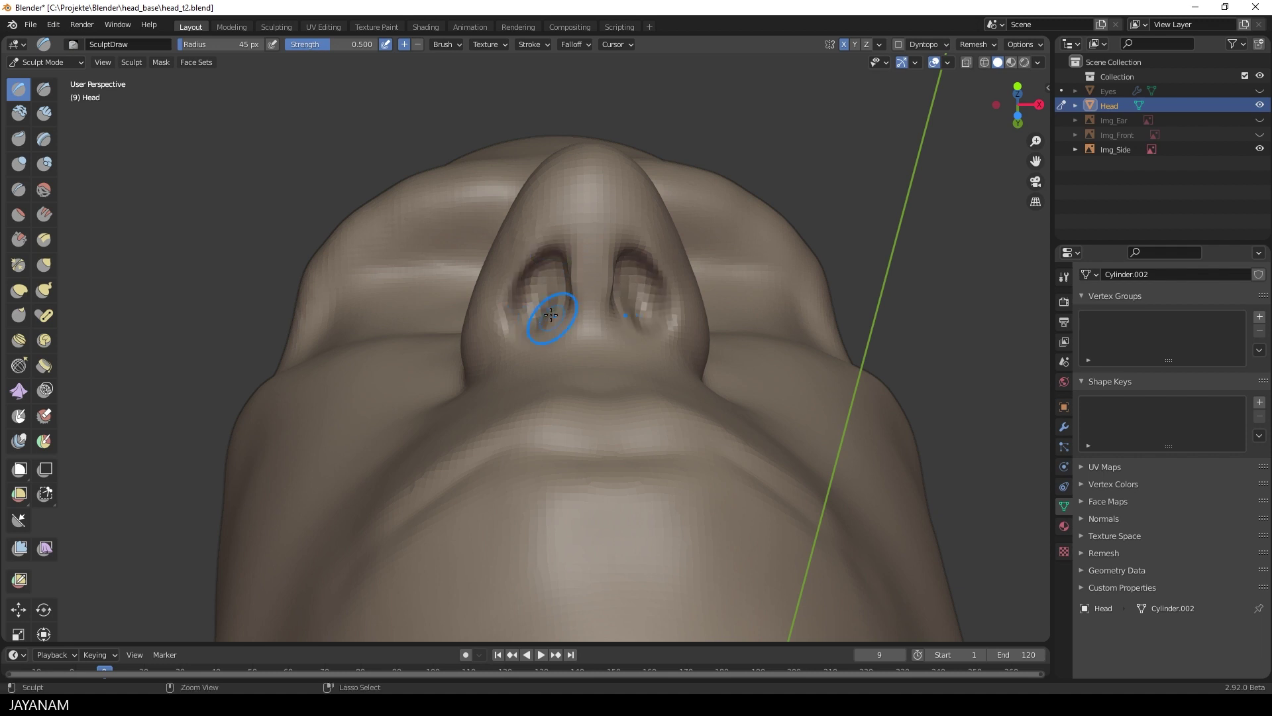
- Reshape the nostril rims and the base of the nose wings from below with the Grab brush at a 92 px radius
middle_click_drag(587, 250, 532, 304)
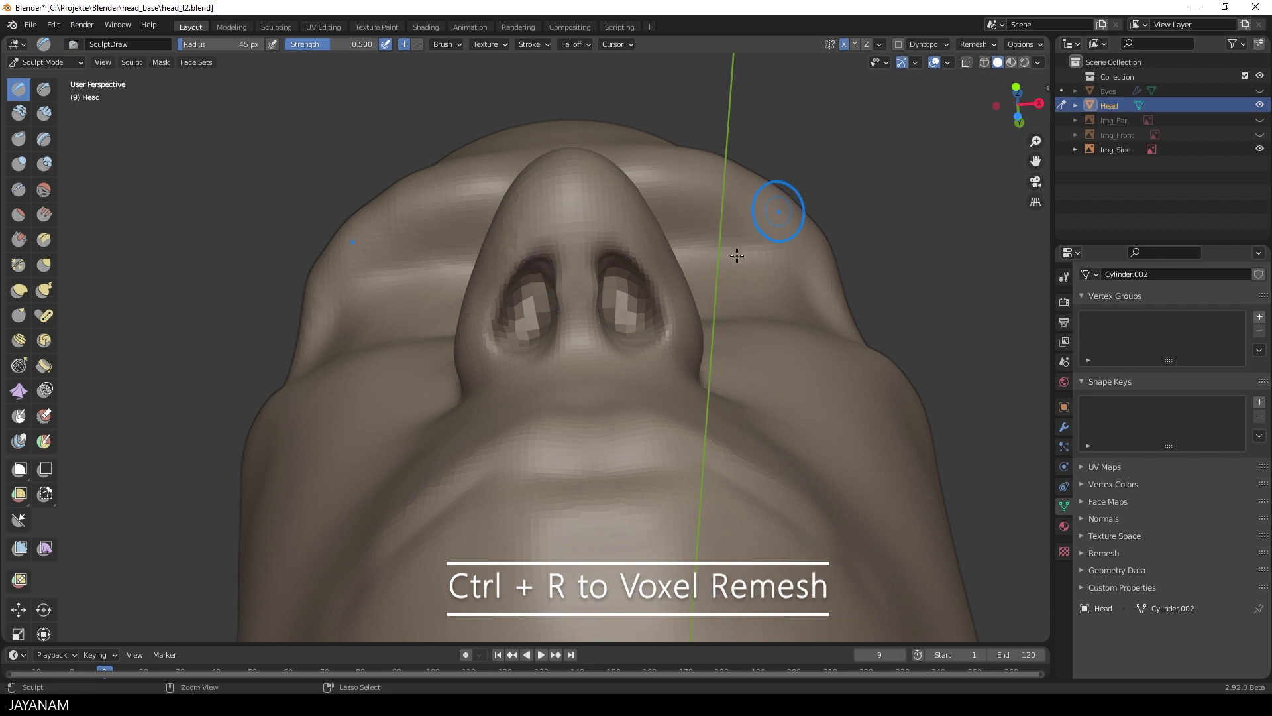
key("g")
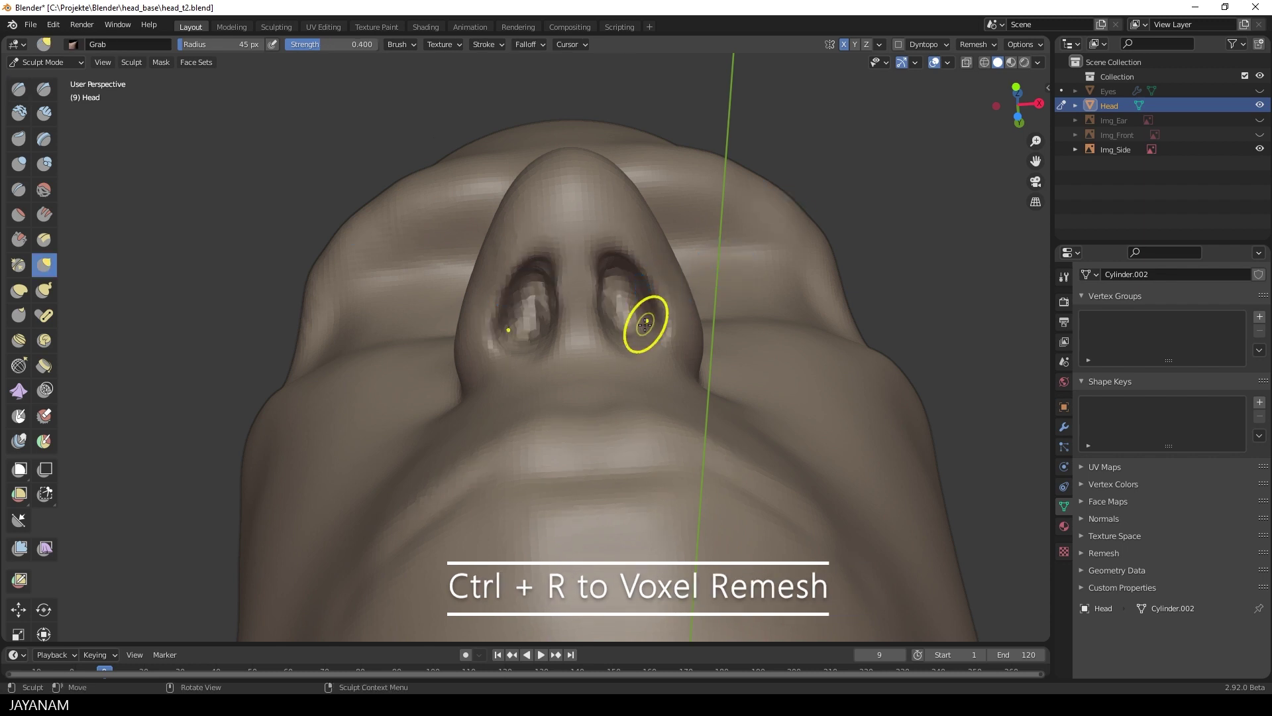
key("f")
left_click(706, 326)
mouse_move(652, 353)
left_mouse_down()
mouse_move(615, 341)
mouse_move(611, 264)
left_mouse_up()
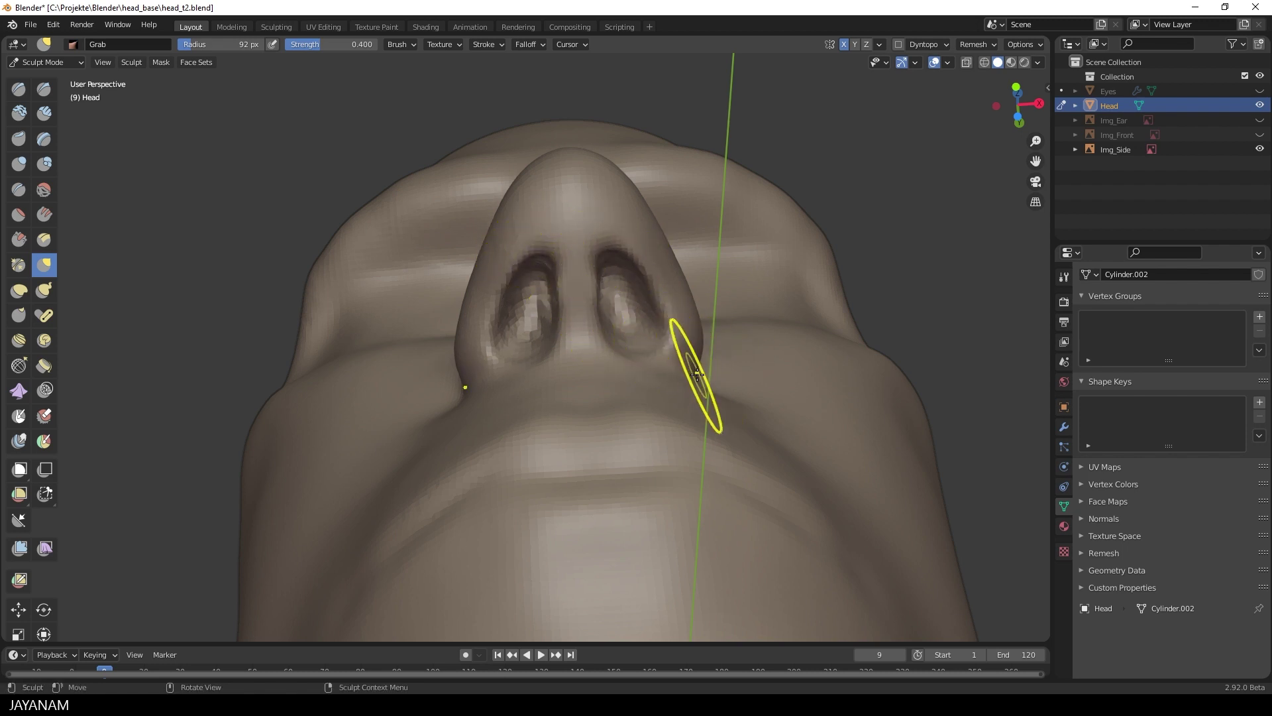
mouse_move(475, 390)
left_mouse_down()
mouse_move(499, 362)
mouse_move(497, 296)
left_mouse_up()
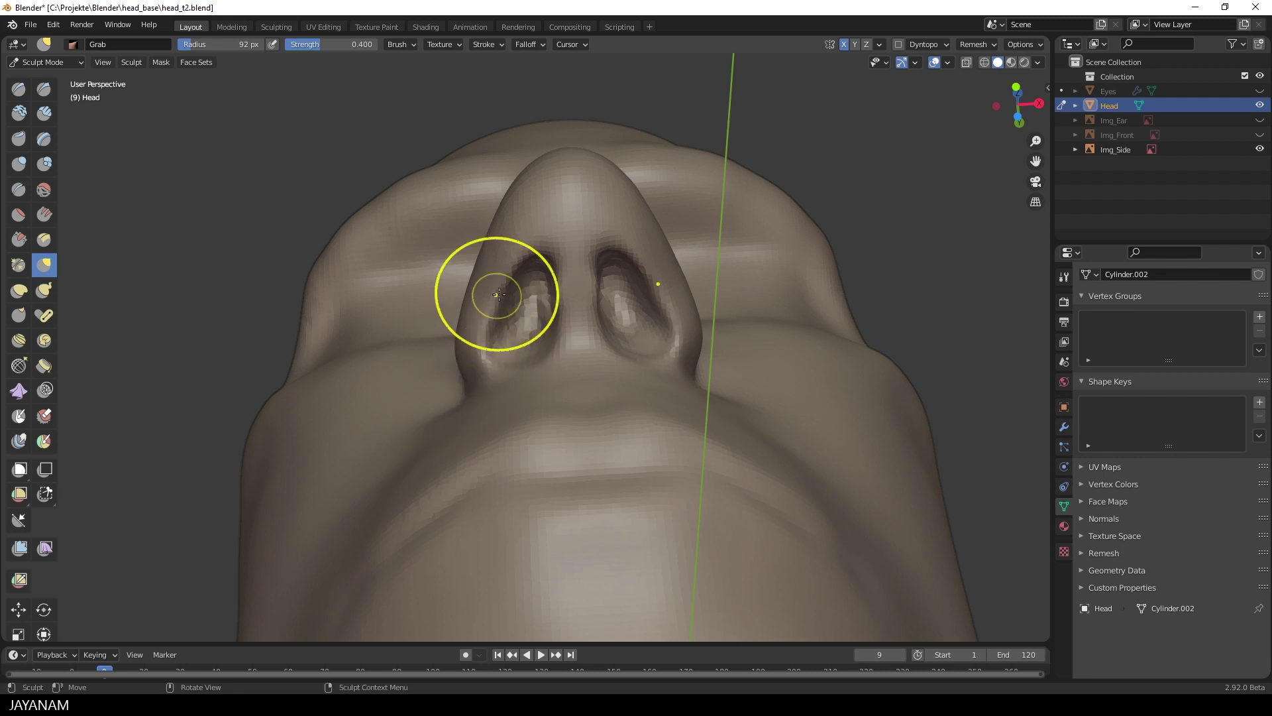
- Hide the Img_Side reference image and adjust the rear edge of the nostril wing in side view with the Grab brush
mouse_move(753, 247)
middle_mouse_down()
mouse_move(744, 275)
mouse_move(705, 278)
mouse_move(696, 304)
mouse_move(619, 370)
middle_mouse_up()
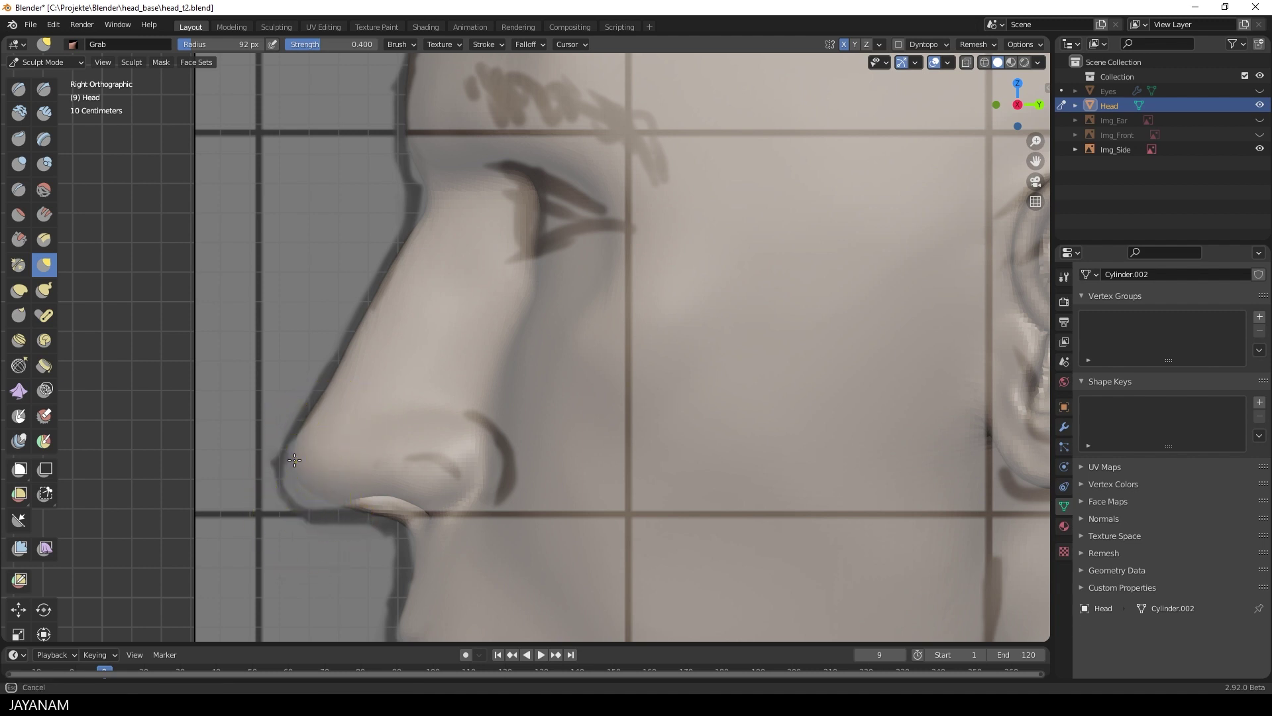
left_click(1260, 150)
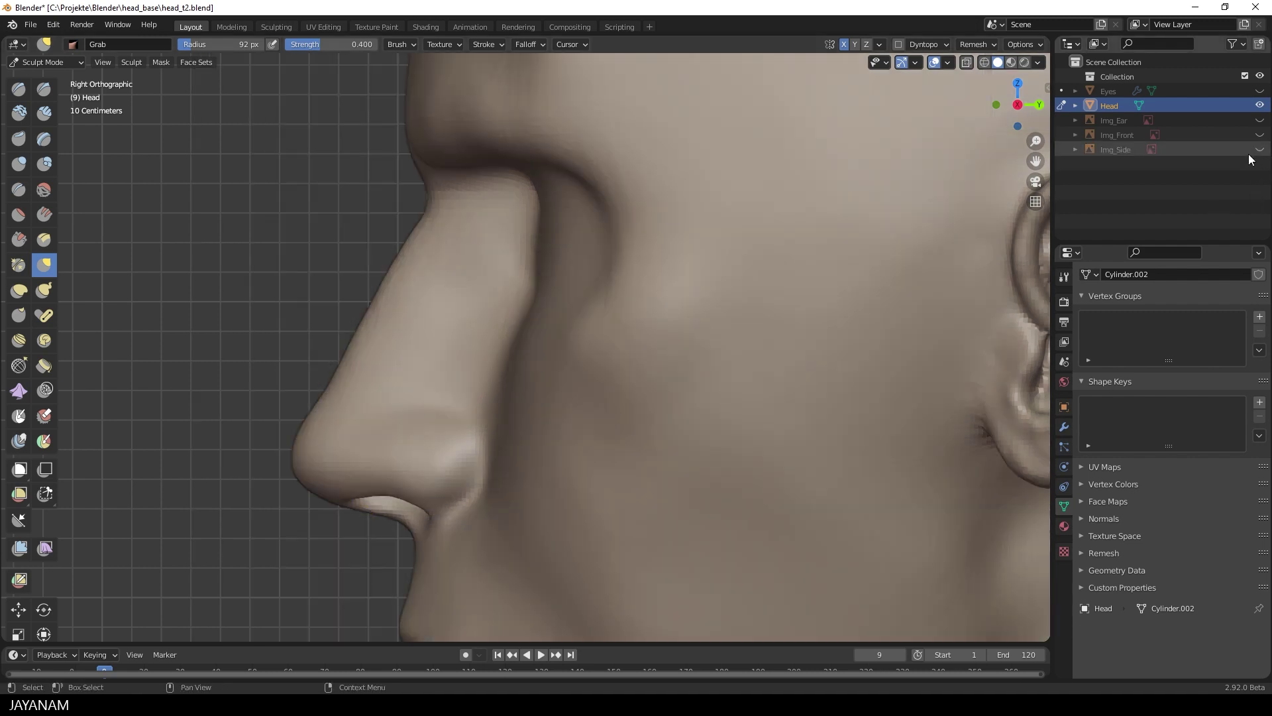
middle_click_drag(607, 373, 678, 234, "shift")
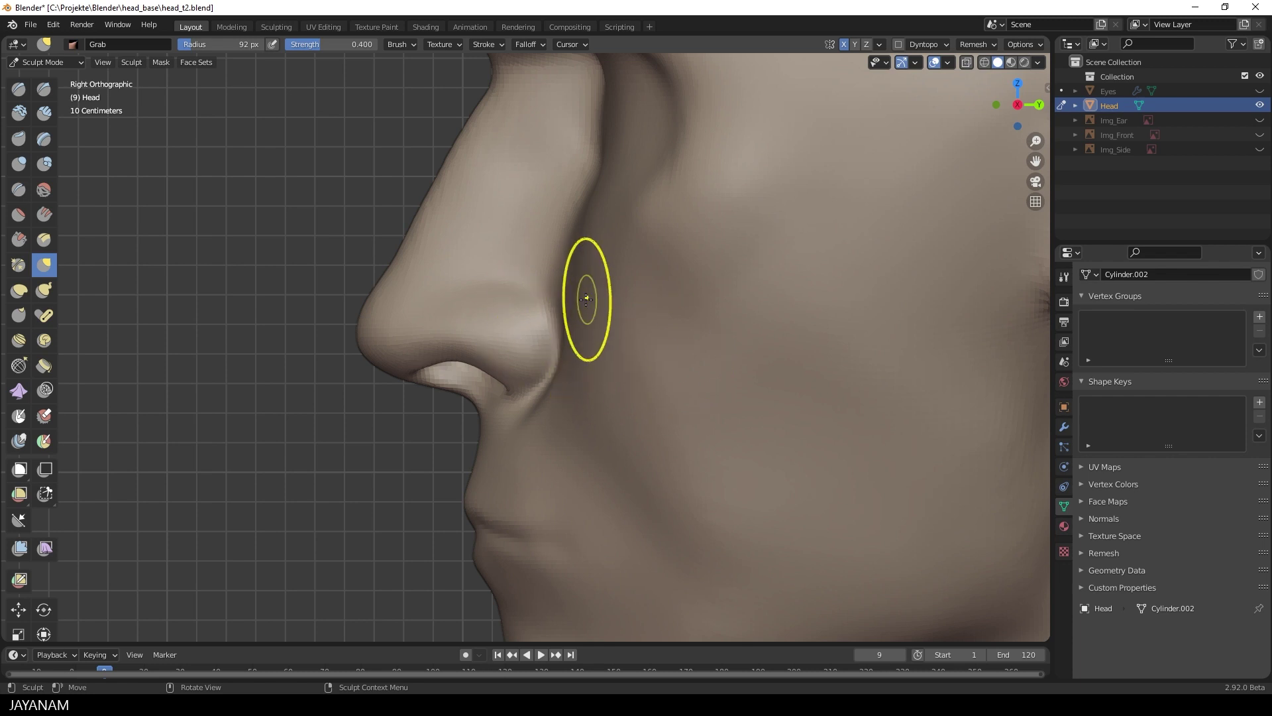
left_click_drag(542, 314, 550, 323)
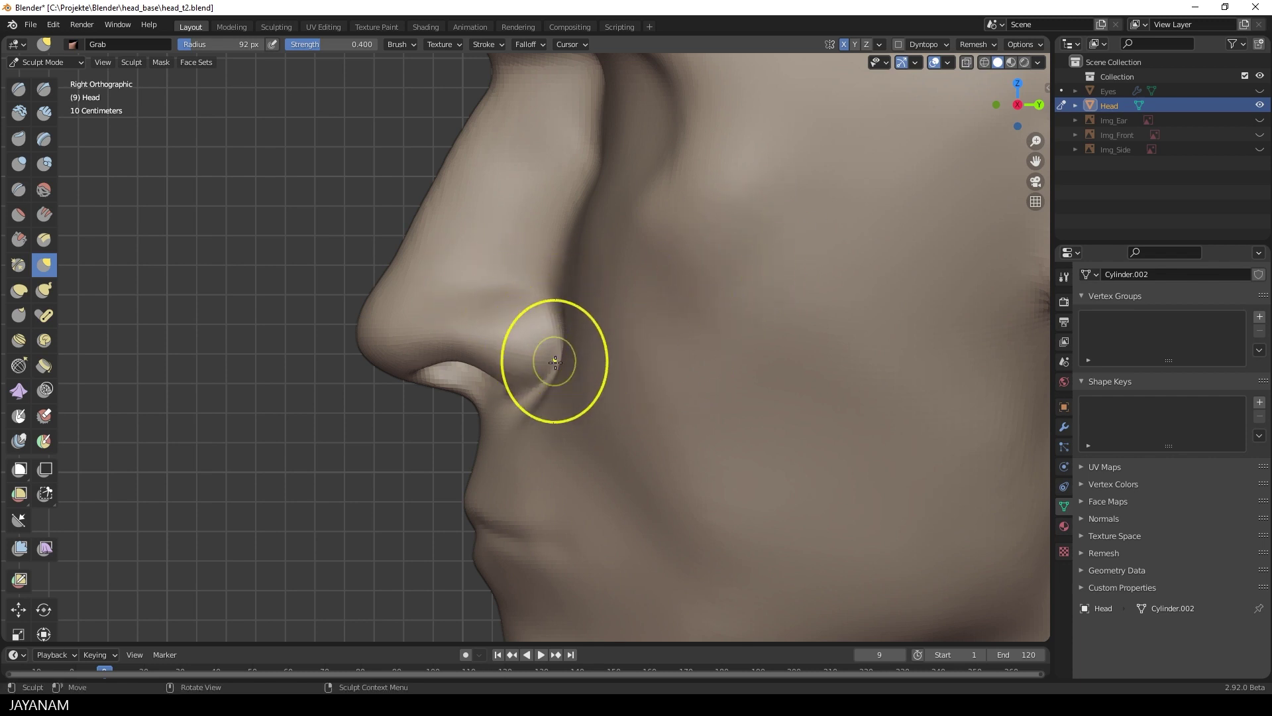
- Set the Grab radius to 120 px, pull the underside of the nose tip down and push the area below the nose back
middle_click_drag(554, 360, 595, 340, "shift")
scroll(595, 340, "up", 3)
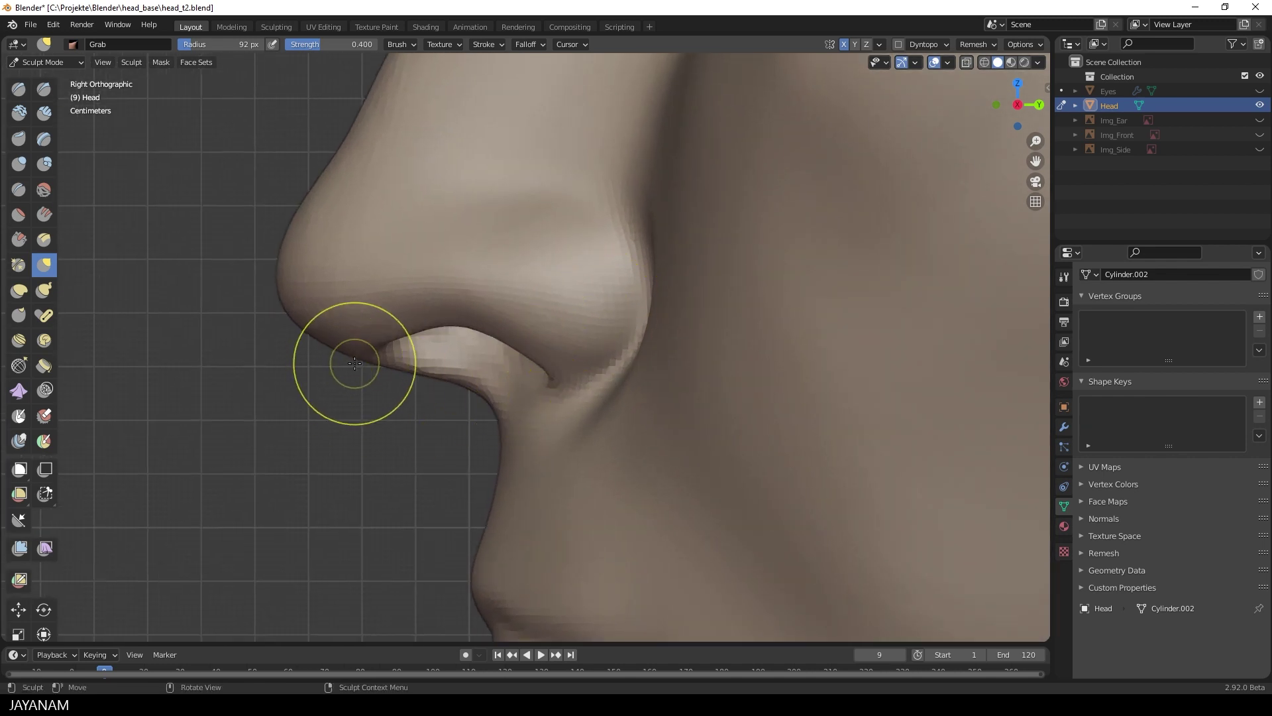
key("f")
left_click(381, 373)
left_click_drag(381, 370, 374, 383)
left_click_drag(371, 372, 381, 390)
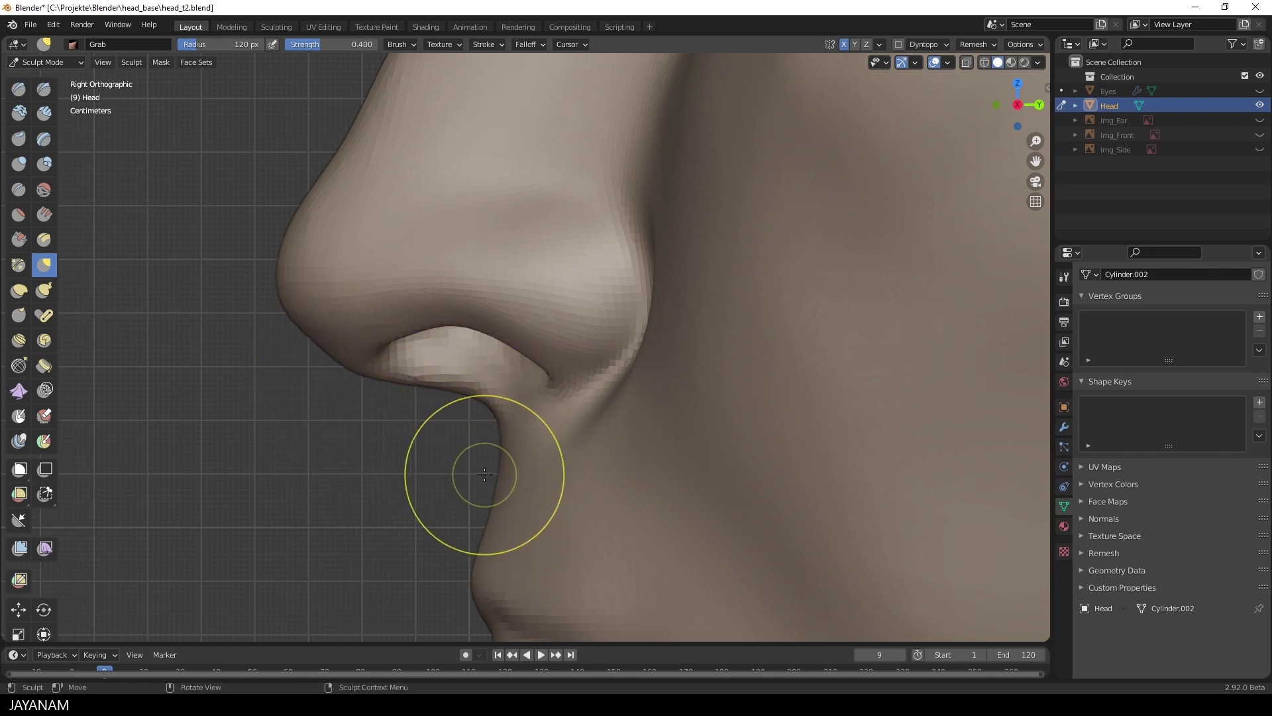
left_click_drag(483, 427, 495, 424)
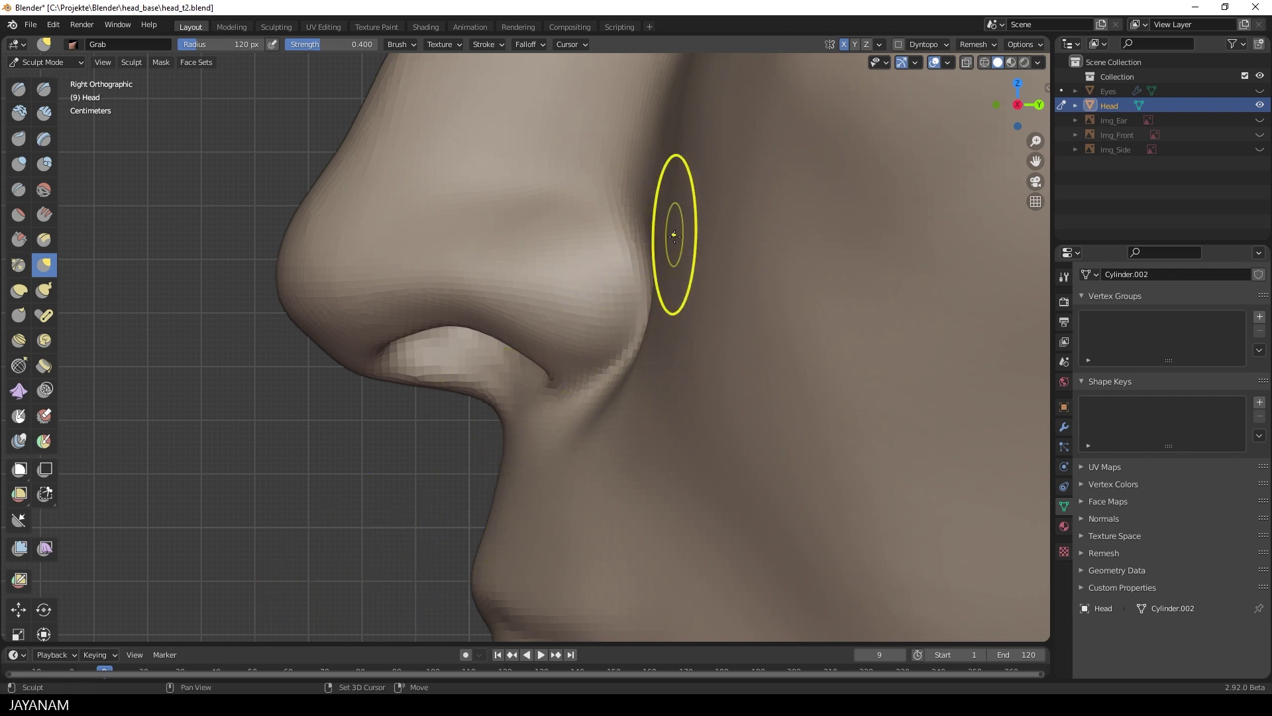
- Adjust the shape of the nostril wings in front view with the Grab brush
middle_click_drag(640, 403, 728, 418)
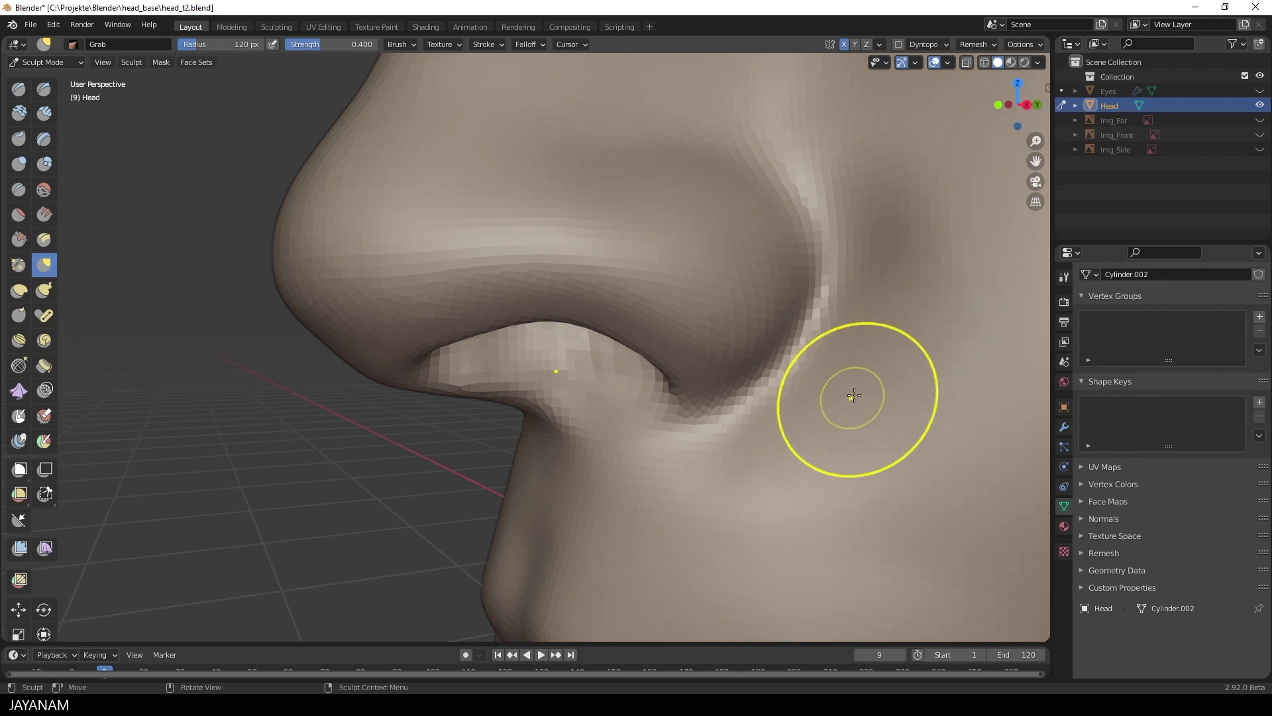
middle_click_drag(846, 398, 744, 332)
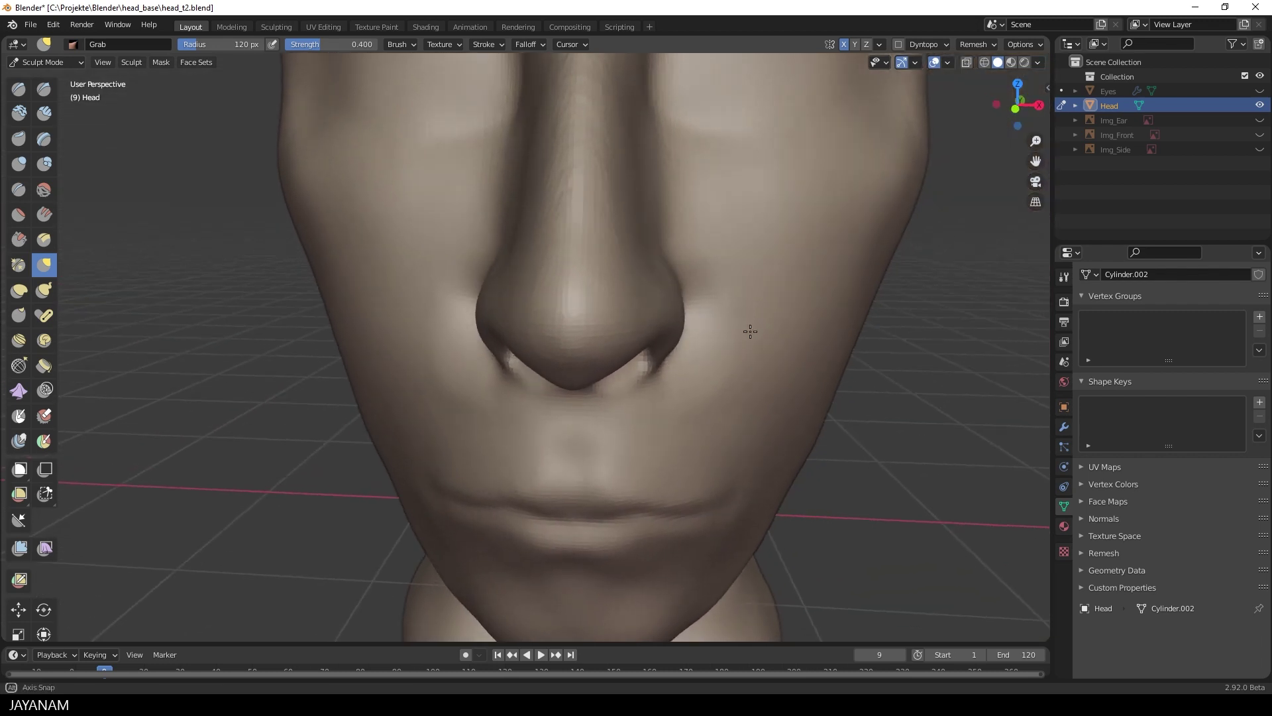
key("KP_1")
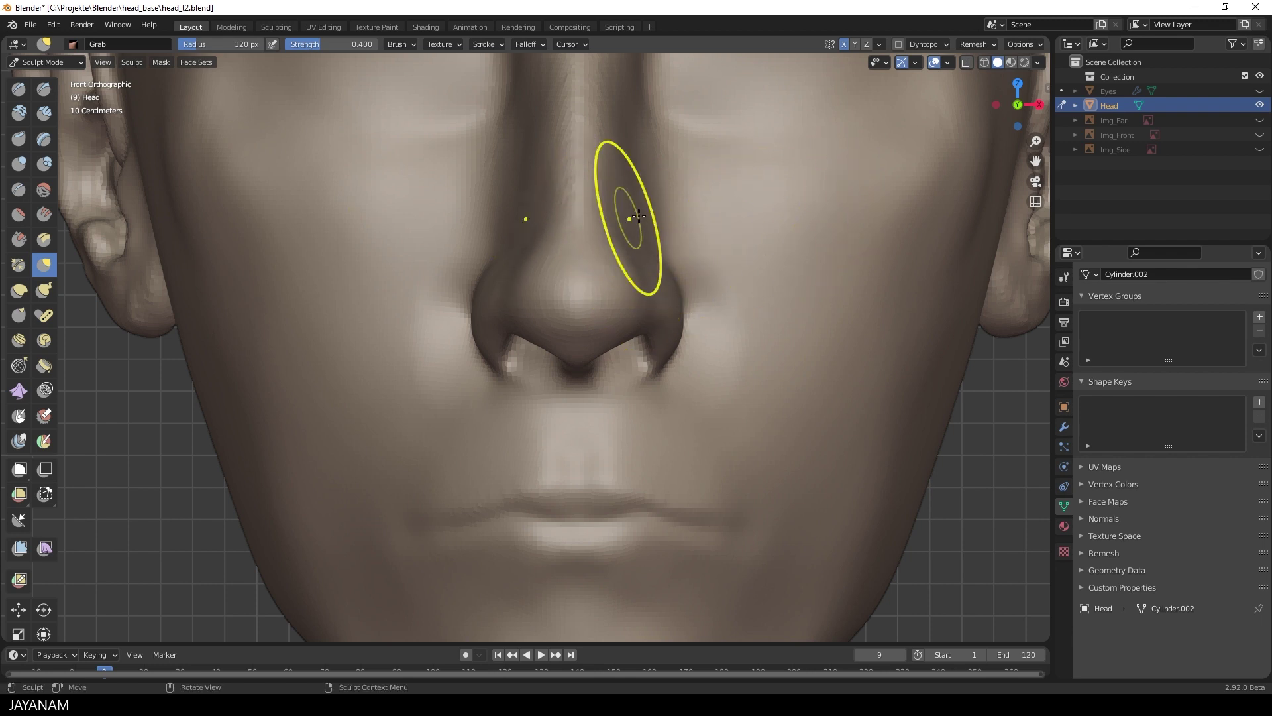
left_click_drag(470, 314, 480, 285)
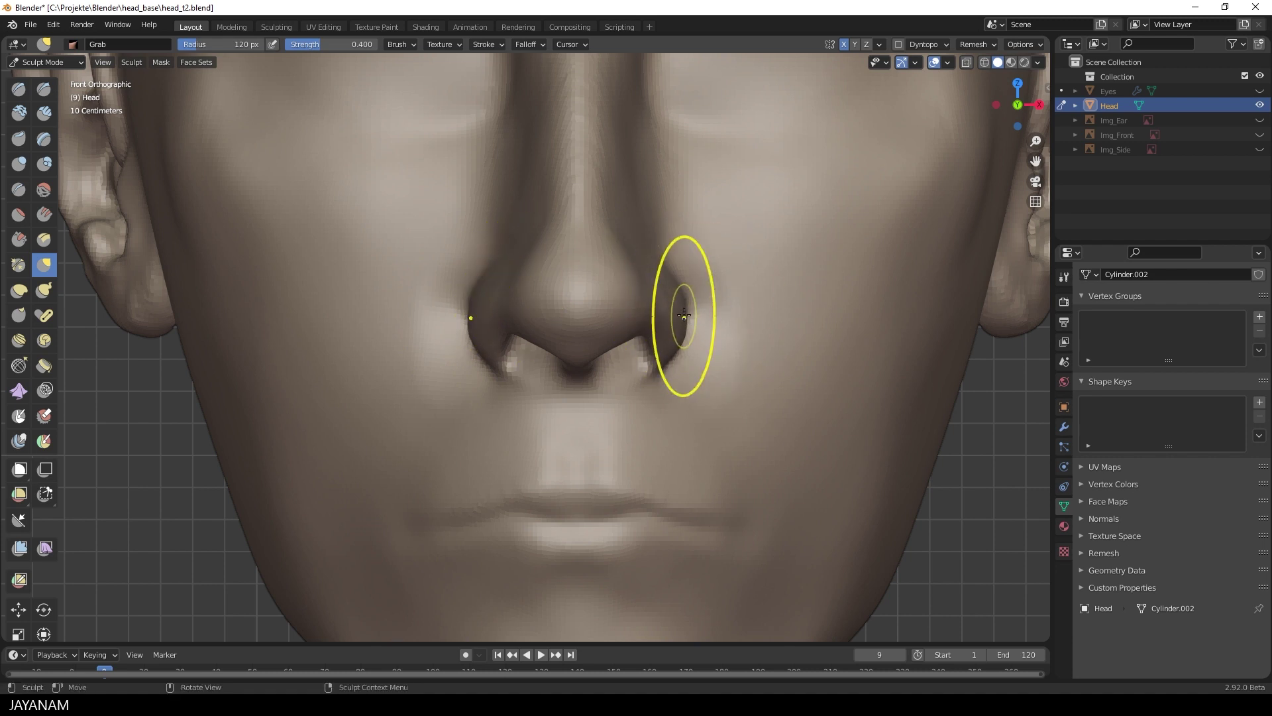
- Carve a crease around the top and rear of the nostril wing with the Crease brush at a 59 px radius
mouse_move(661, 253)
middle_mouse_down()
mouse_move(618, 256)
mouse_move(629, 255)
middle_mouse_up()
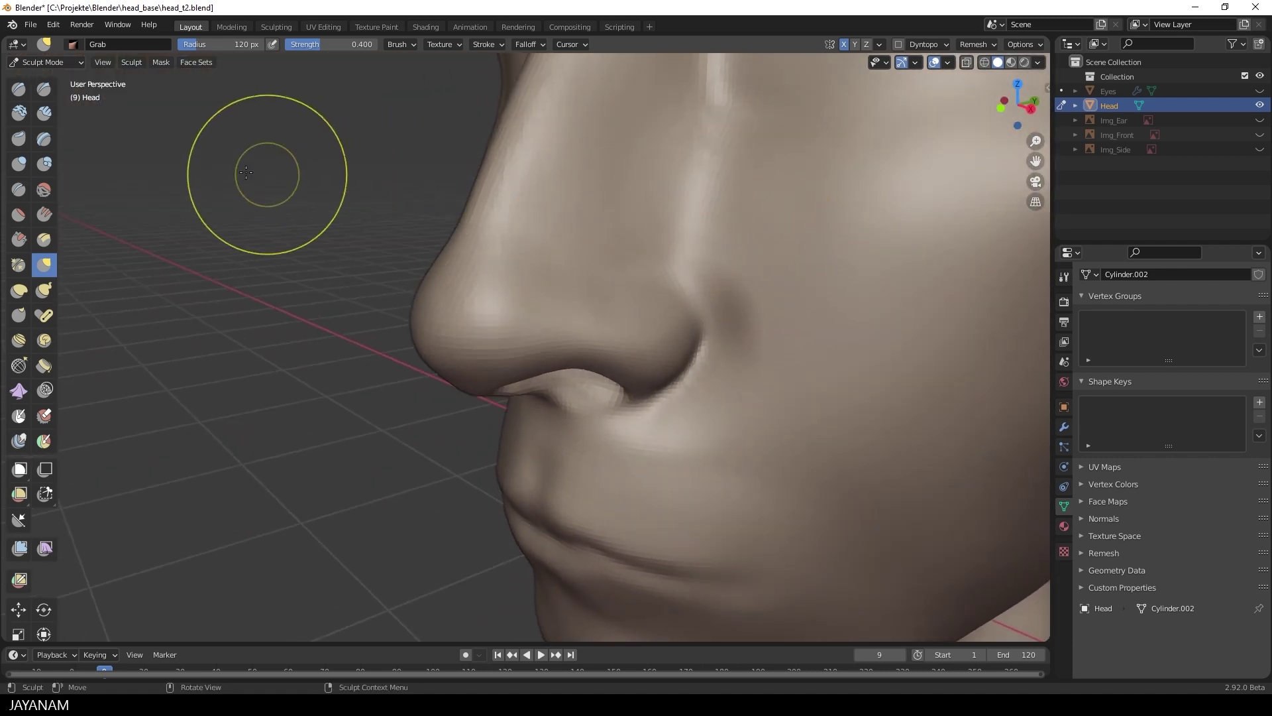
left_click(29, 195)
middle_click_drag(777, 258, 718, 287)
middle_click_drag(717, 354, 714, 288, "ctrl")
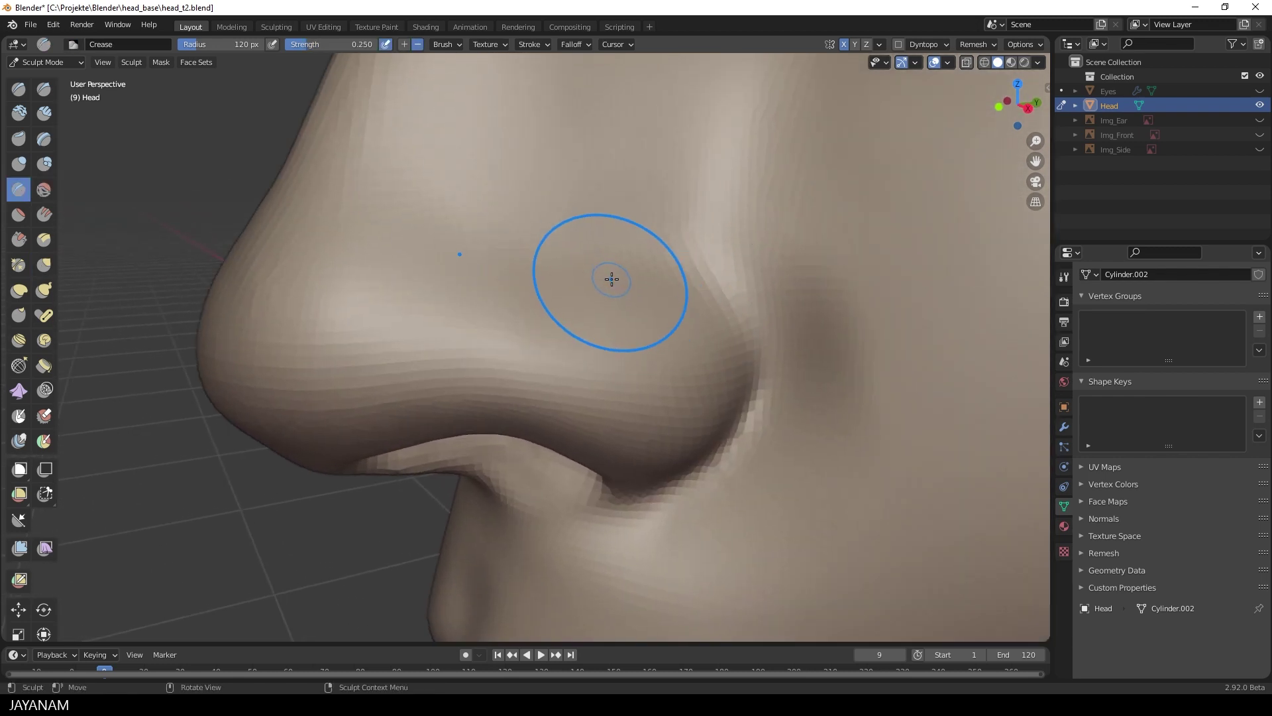
key("f")
left_click(621, 271)
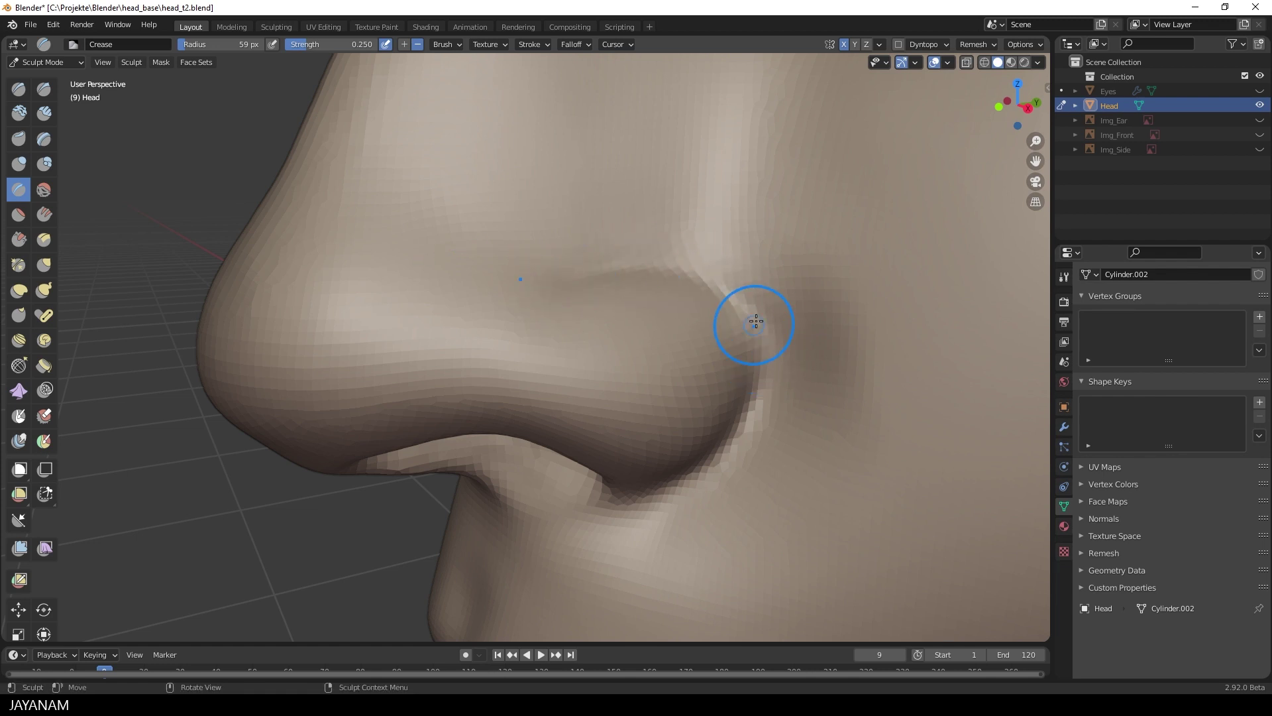
left_click_drag(763, 402, 716, 267)
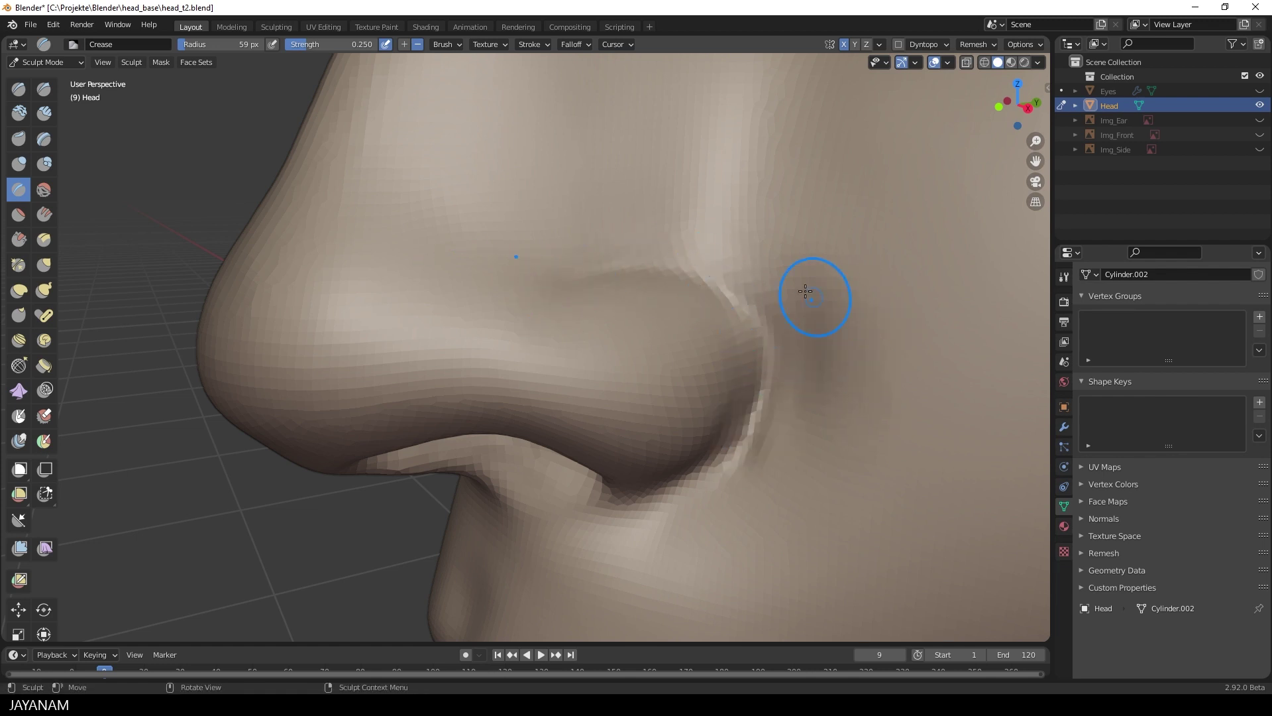
- Pull the lower rear part of the nostril wing down and forward with the Grab brush at a 145 px radius
middle_click_drag(805, 292, 743, 327)
middle_click_drag(858, 379, 798, 327)
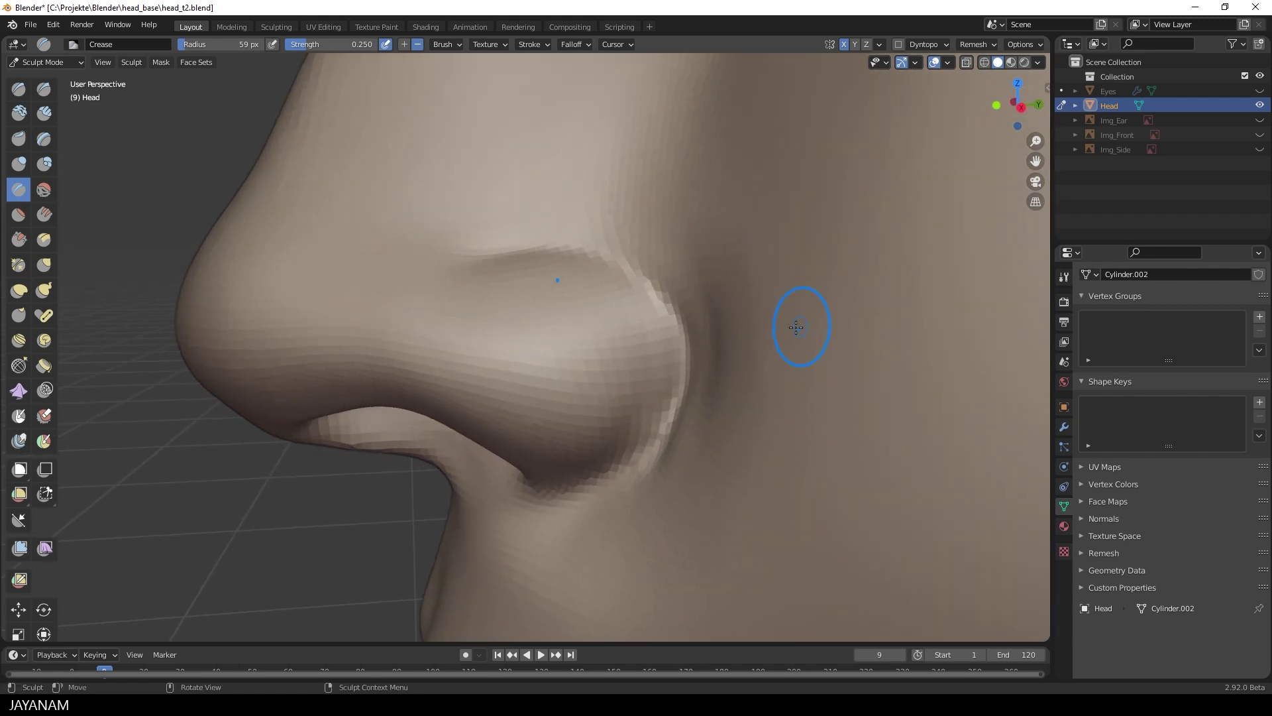
key("g")
key("f")
left_click(713, 371)
left_click_drag(652, 409, 633, 443)
- Refine the crease above the nostril wing with the Crease brush at a 102 px radius
mouse_move(646, 325)
middle_mouse_down()
mouse_move(610, 313)
mouse_move(636, 199)
mouse_move(670, 292)
mouse_move(665, 329)
mouse_move(559, 285)
middle_mouse_up()
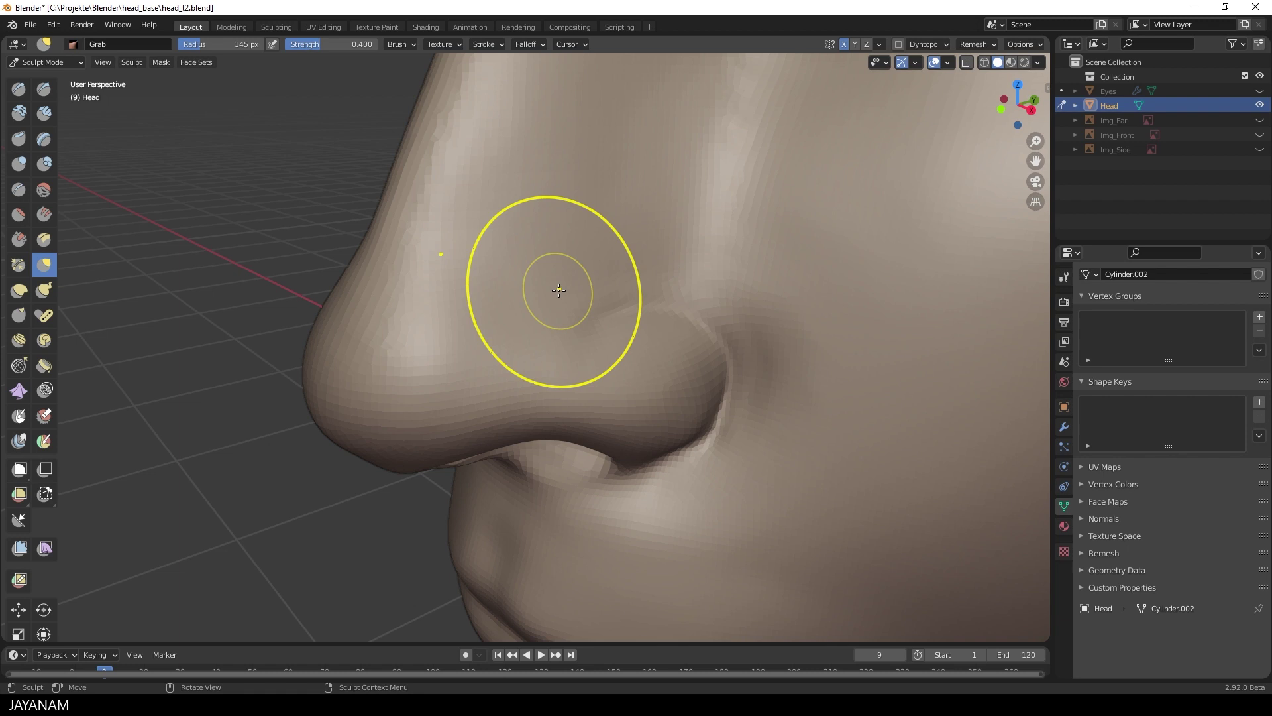
left_click(19, 189)
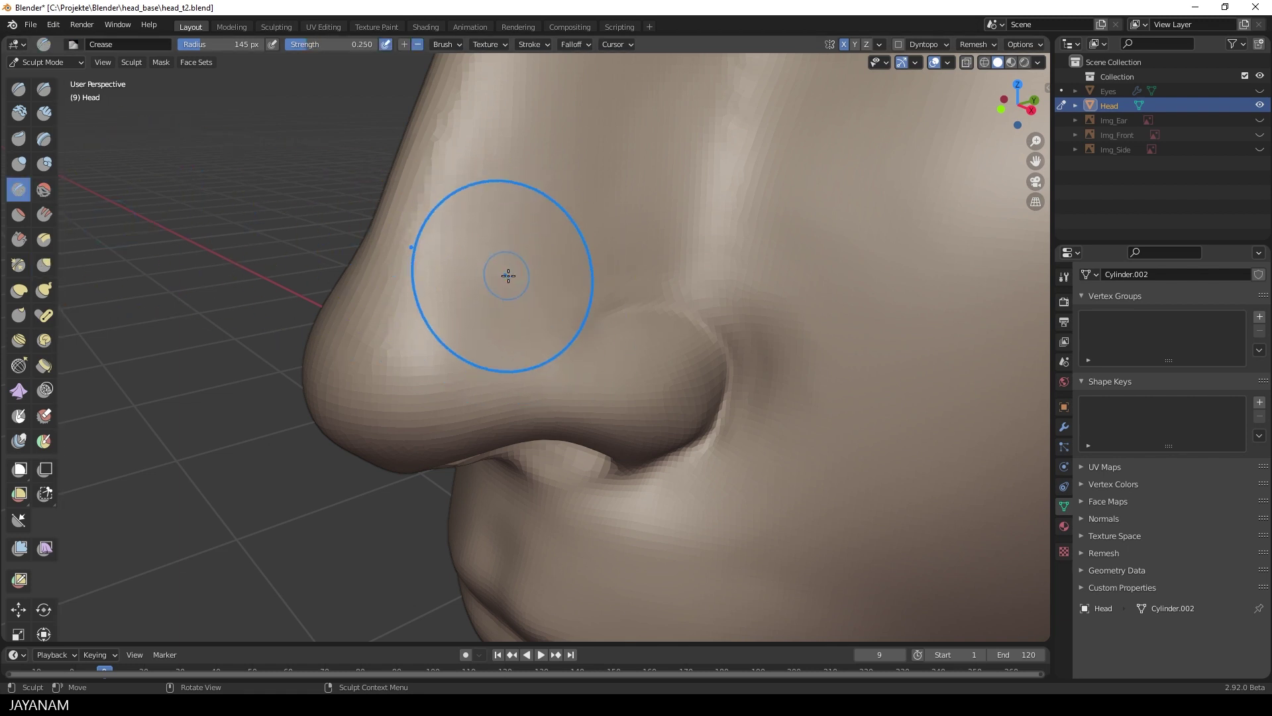
key("f")
left_click(470, 284)
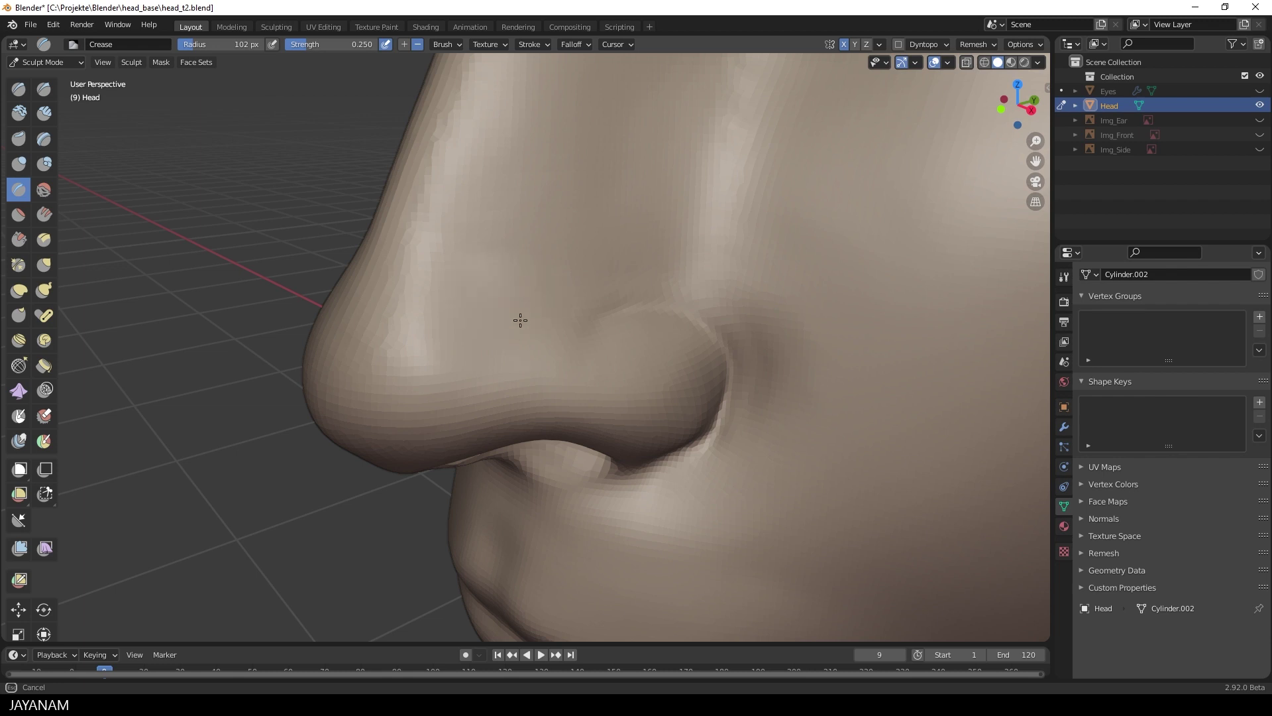
mouse_move(520, 250)
middle_mouse_down()
mouse_move(630, 239)
mouse_move(616, 212)
mouse_move(625, 193)
middle_mouse_up()
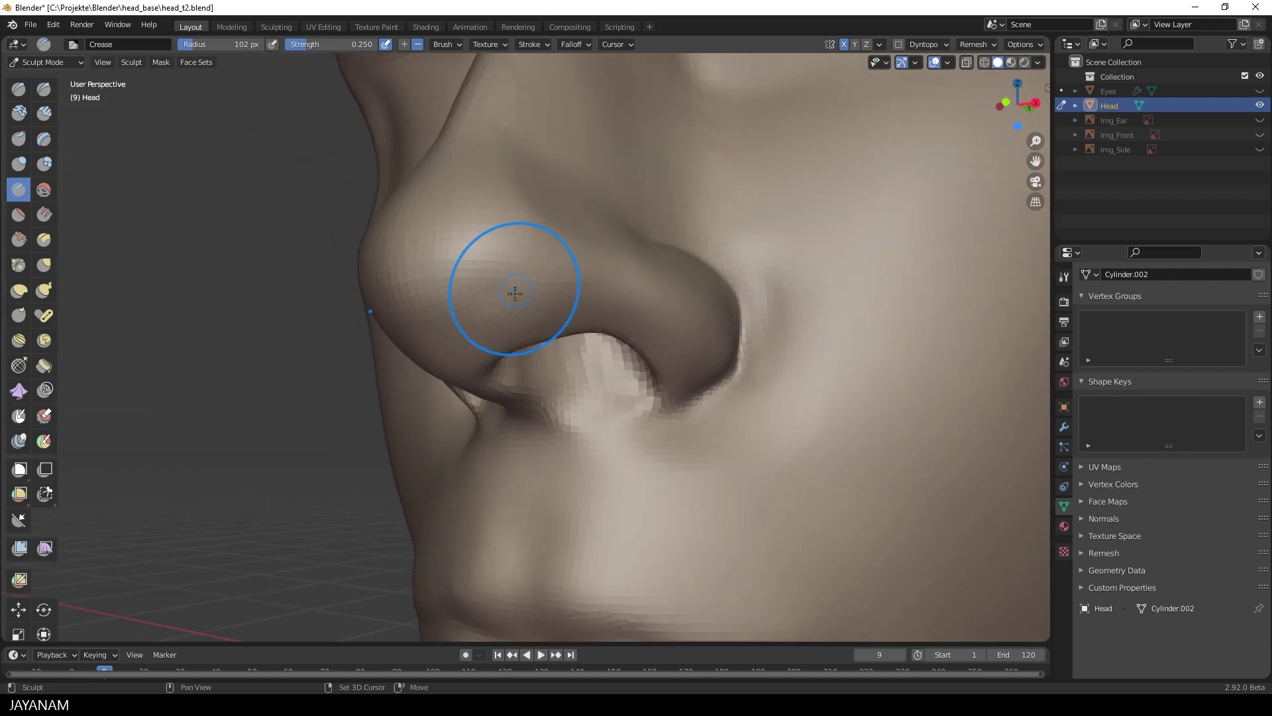
mouse_move(511, 295)
middle_mouse_down()
mouse_move(577, 291)
mouse_move(639, 313)
mouse_move(828, 242)
mouse_move(824, 221)
mouse_move(775, 256)
mouse_move(815, 252)
mouse_move(782, 267)
mouse_move(615, 446)
mouse_move(615, 464)
middle_mouse_up()
middle_click_drag(689, 350, 753, 380)
scroll(753, 379, "up", 4)
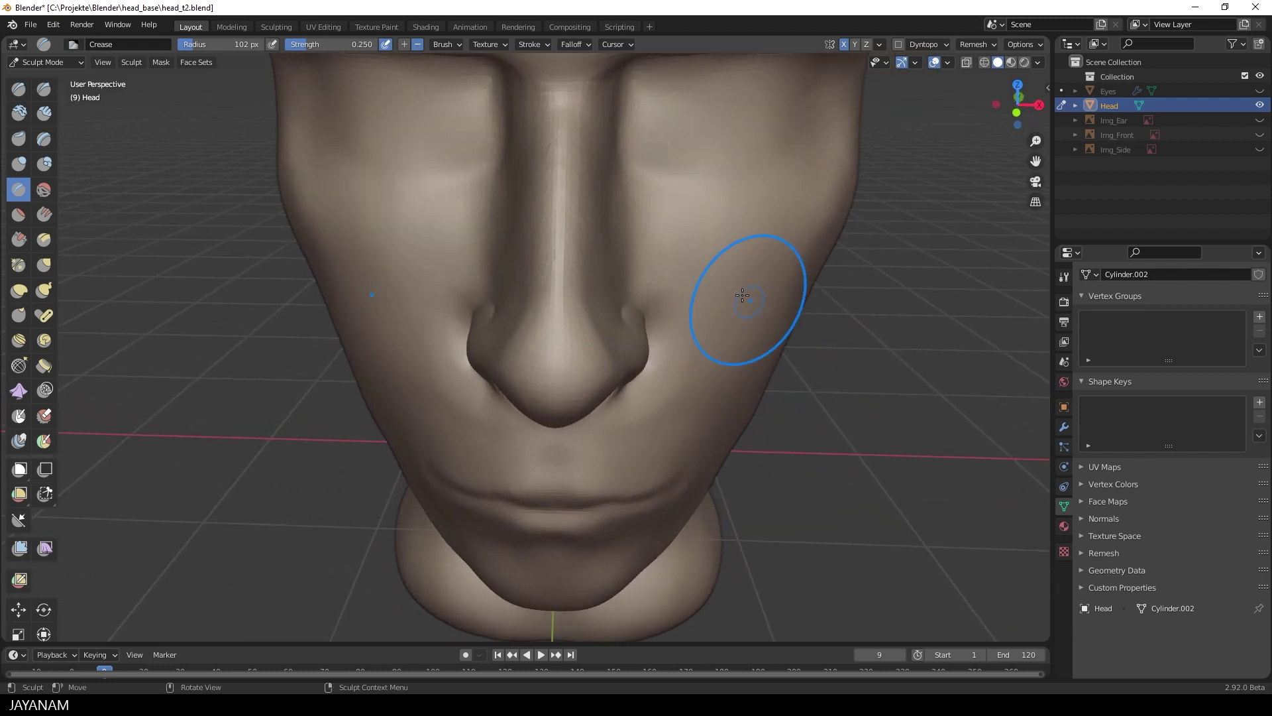
mouse_move(645, 254)
middle_mouse_down()
mouse_move(690, 259)
mouse_move(704, 333)
middle_mouse_up()
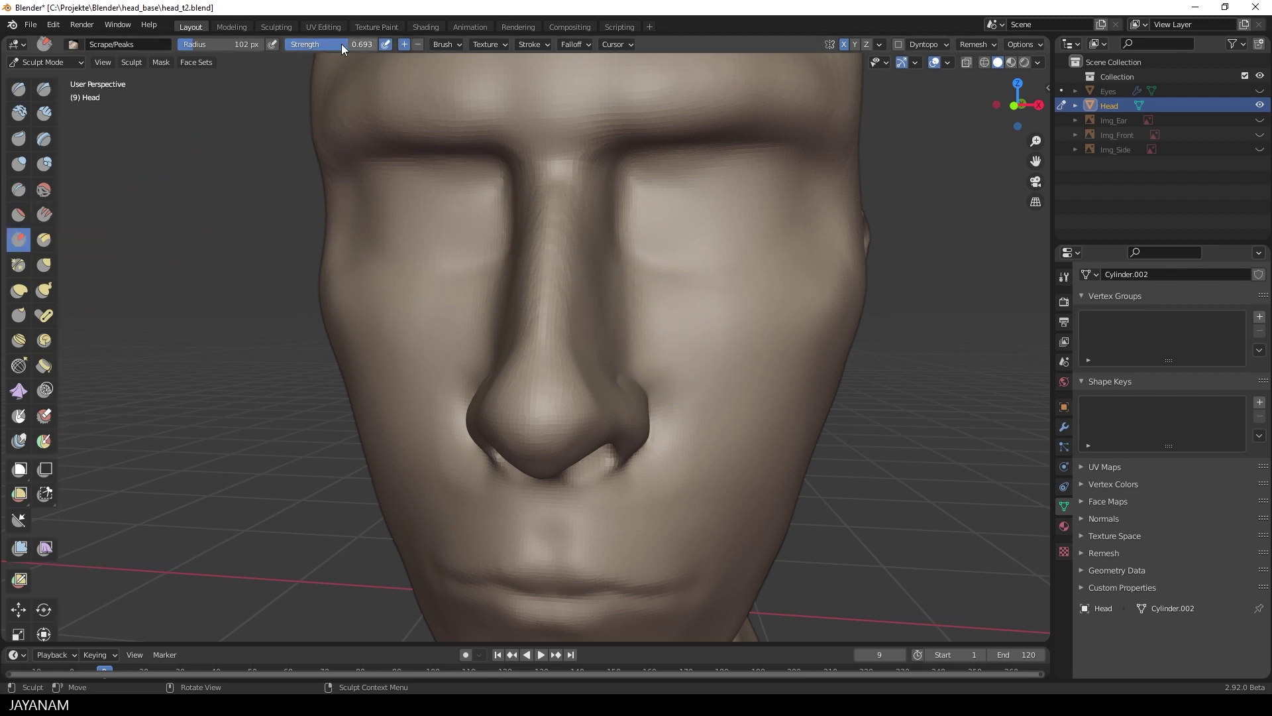
- Flatten the upper bridge of the nose with the Scrape/Peaks brush at strength 0.568 and a 65 px radius
left_click_drag(335, 44, 337, 45)
mouse_move(554, 265)
middle_mouse_down()
mouse_move(610, 264)
mouse_move(565, 272)
middle_mouse_up()
key("f")
left_click(558, 210)
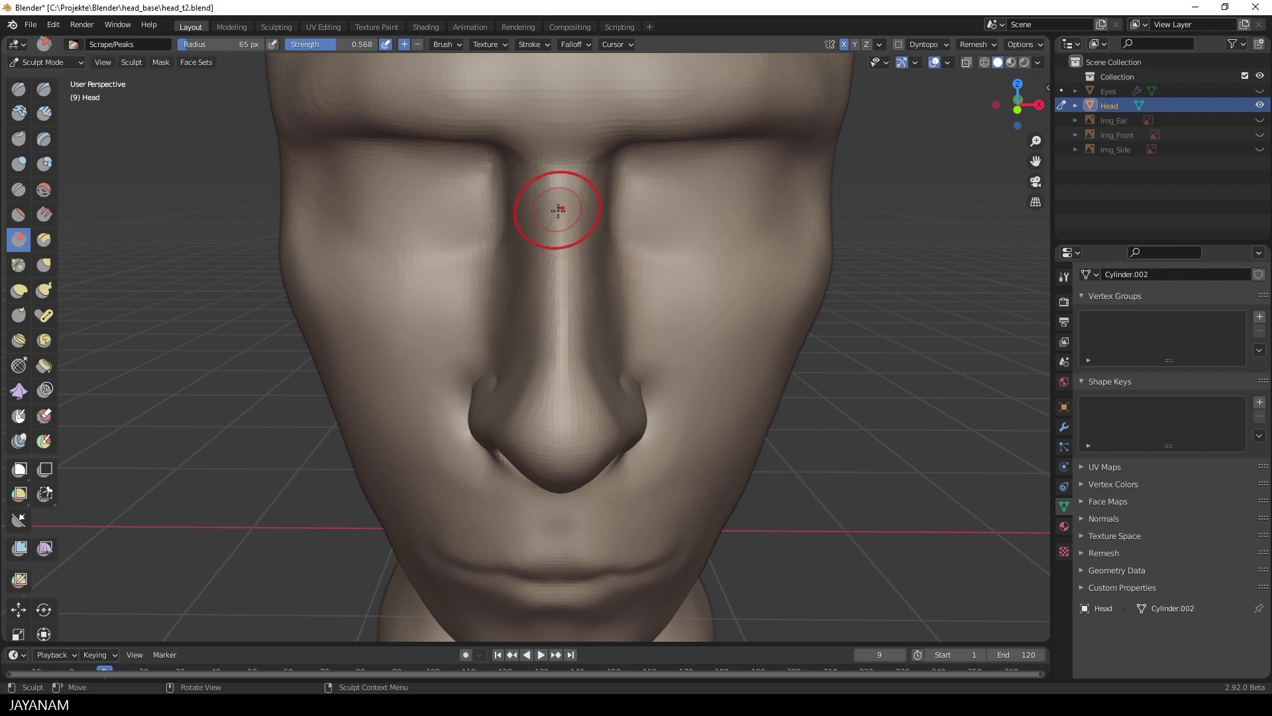
mouse_move(561, 306)
middle_mouse_down()
mouse_move(531, 244)
mouse_move(573, 253)
mouse_move(600, 313)
middle_mouse_up()
- Reshape the nose bridge, tip and sides from several angles with the Grab brush at a 107 px radius
key("g")
key("f")
left_click(593, 378)
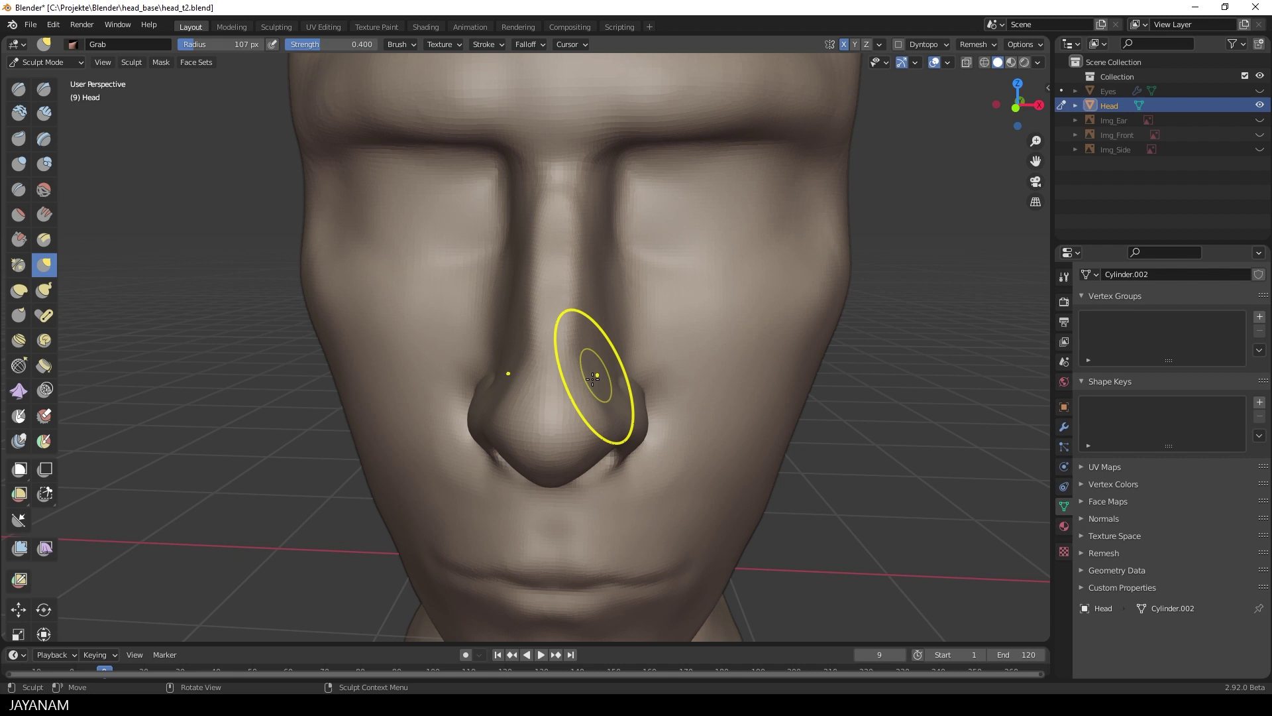
middle_click_drag(640, 223, 640, 218)
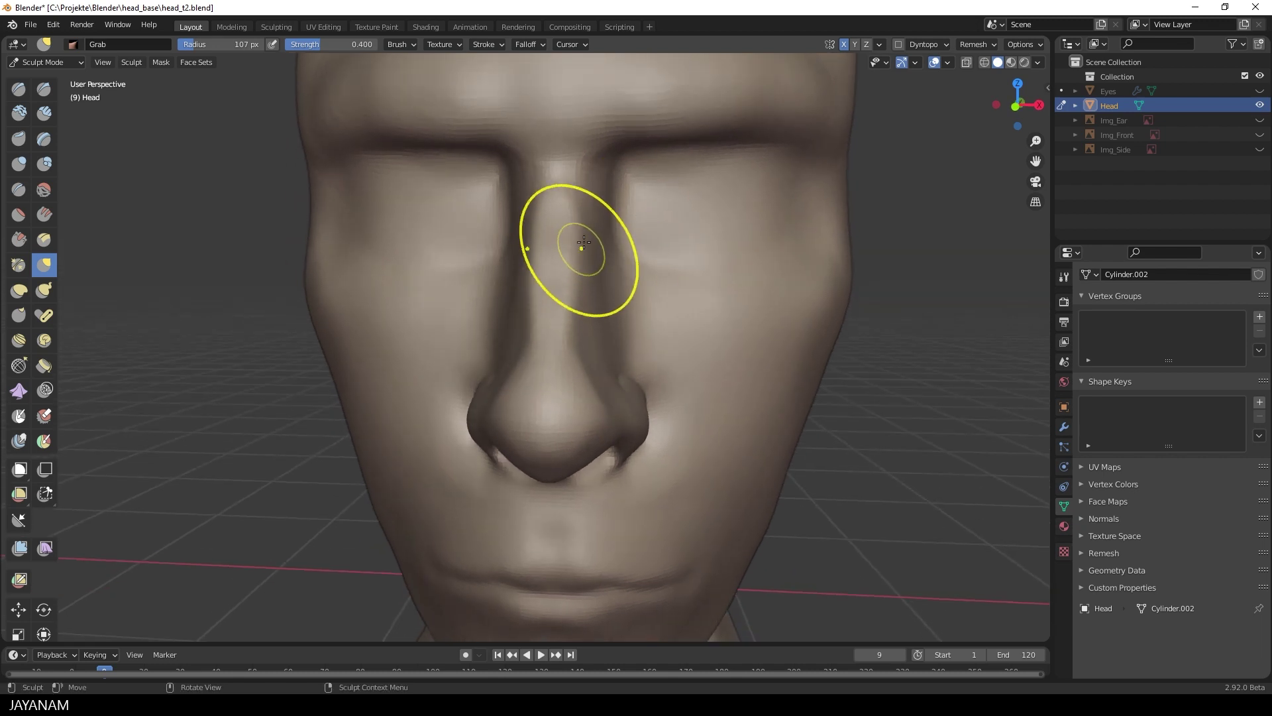
mouse_move(626, 166)
middle_mouse_down()
mouse_move(577, 371)
mouse_move(696, 289)
mouse_move(682, 298)
mouse_move(702, 199)
mouse_move(724, 296)
mouse_move(600, 354)
middle_mouse_up()
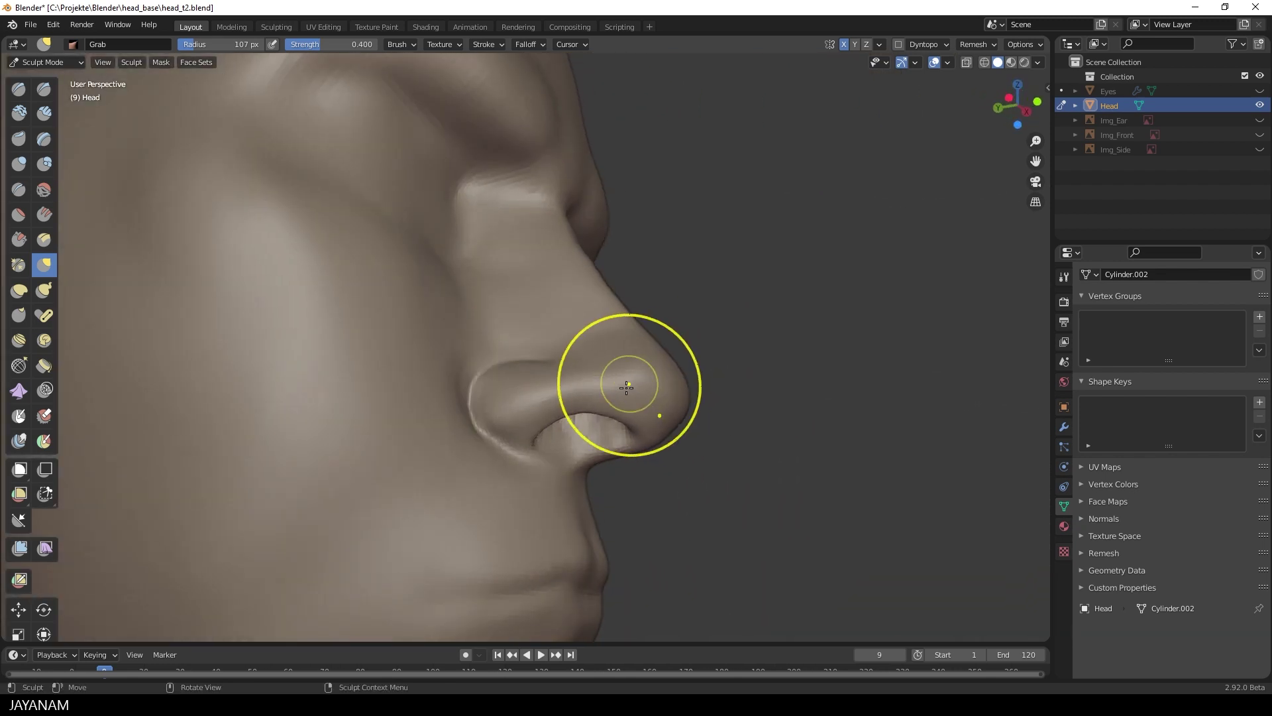
mouse_move(561, 454)
middle_mouse_down()
mouse_move(524, 478)
mouse_move(420, 417)
mouse_move(474, 449)
mouse_move(548, 427)
mouse_move(593, 469)
mouse_move(650, 403)
middle_mouse_up()
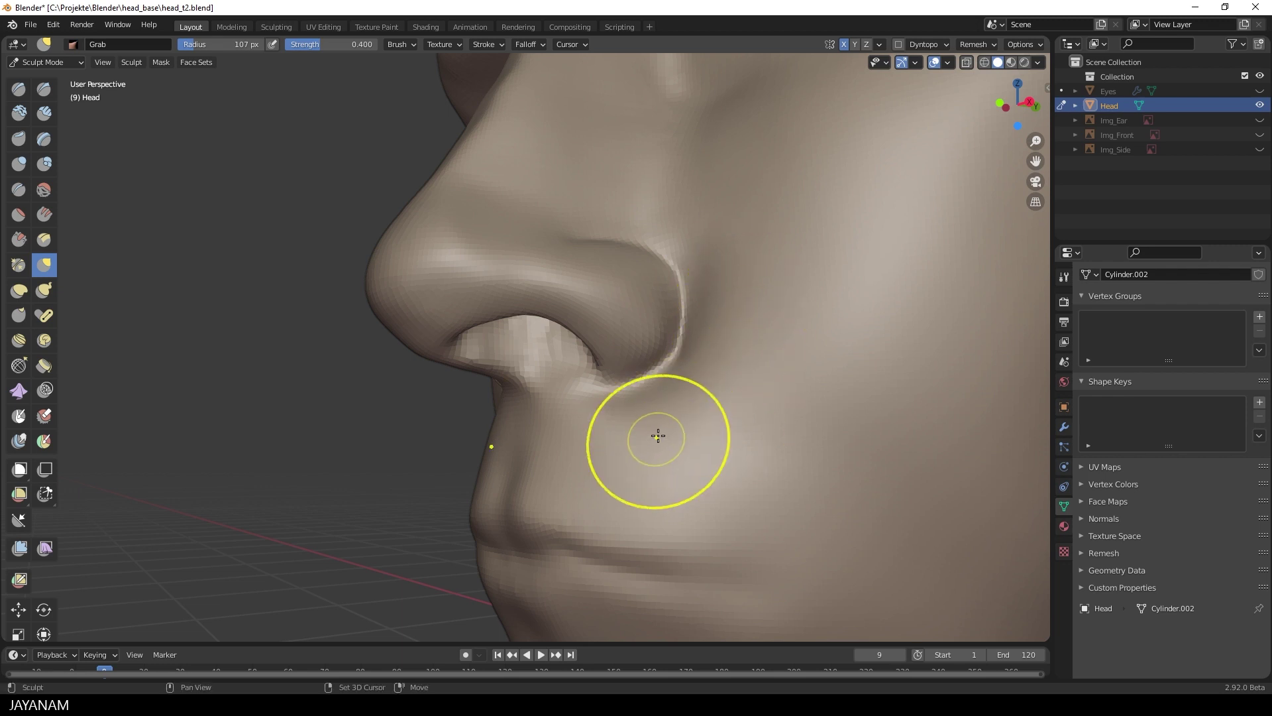
middle_click_drag(658, 435, 633, 304)
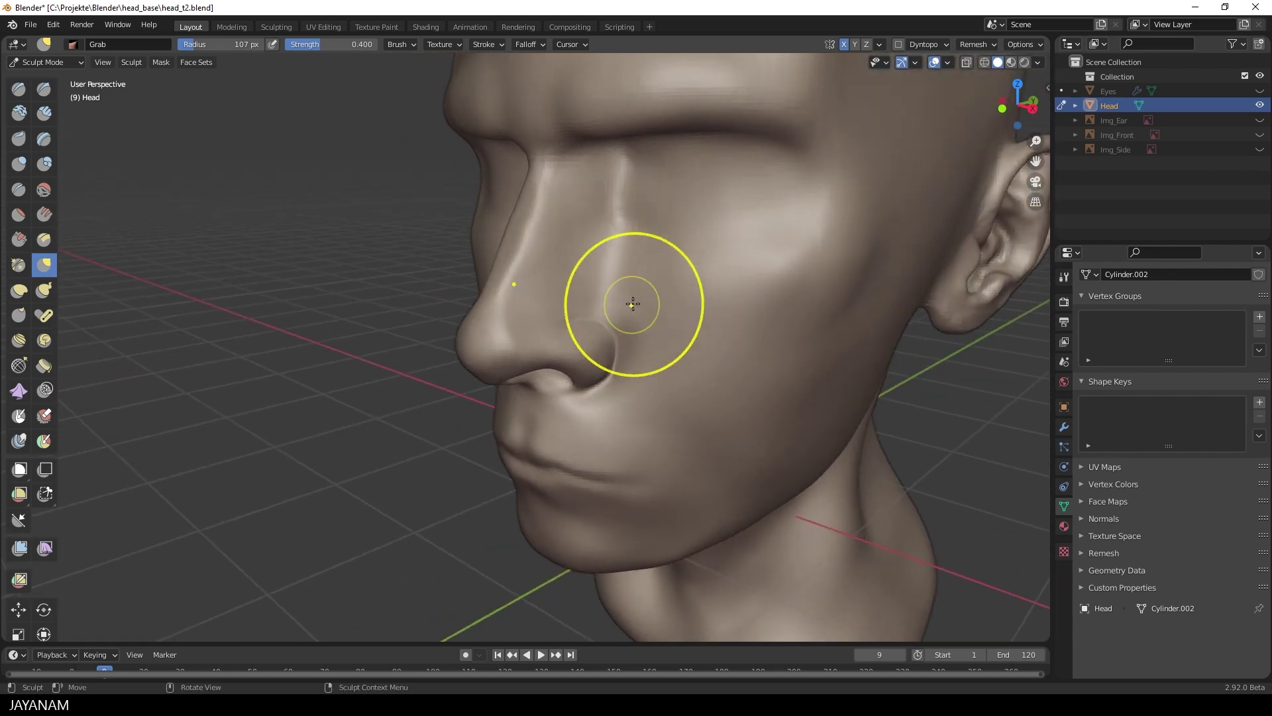
- Build up the upper side of the nose beside the cheek with the Inflate/Deflate brush at strength 0.833
left_click(19, 164)
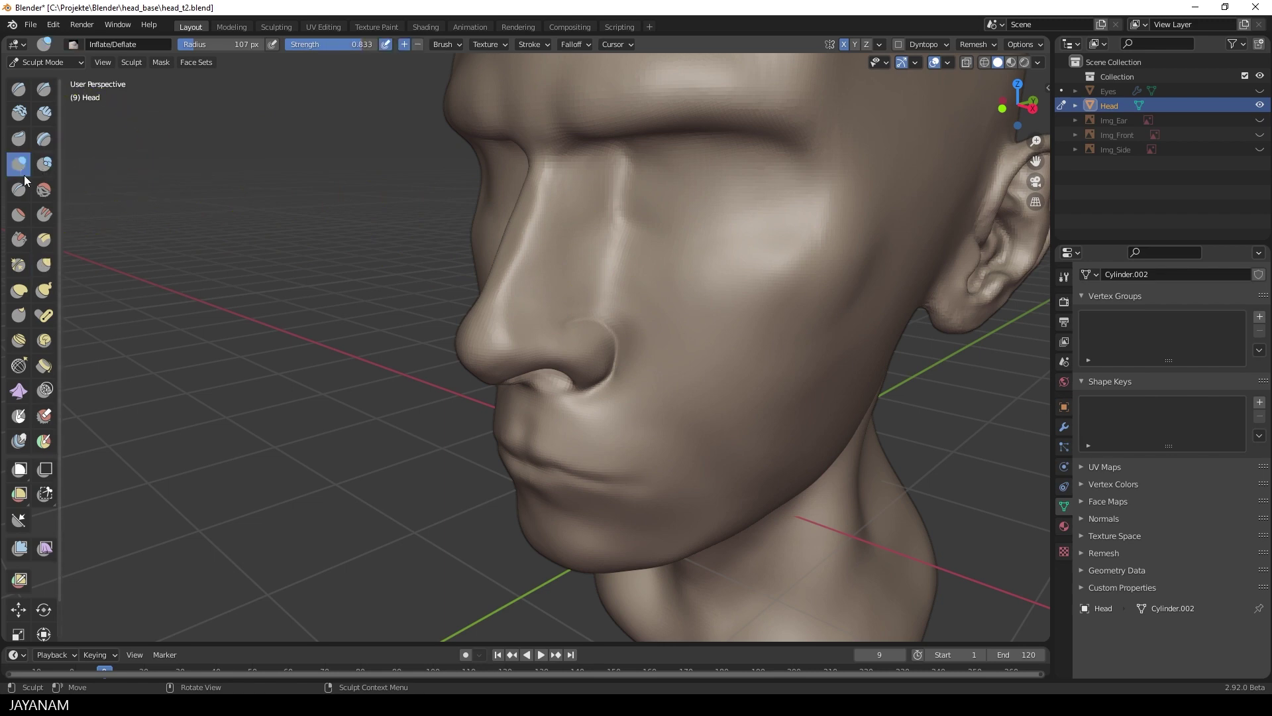
mouse_move(743, 276)
middle_mouse_down()
mouse_move(674, 355)
mouse_move(690, 313)
mouse_move(647, 364)
mouse_move(663, 336)
middle_mouse_up()
scroll(625, 397, "down", 2)
scroll(648, 349, "up", 5)
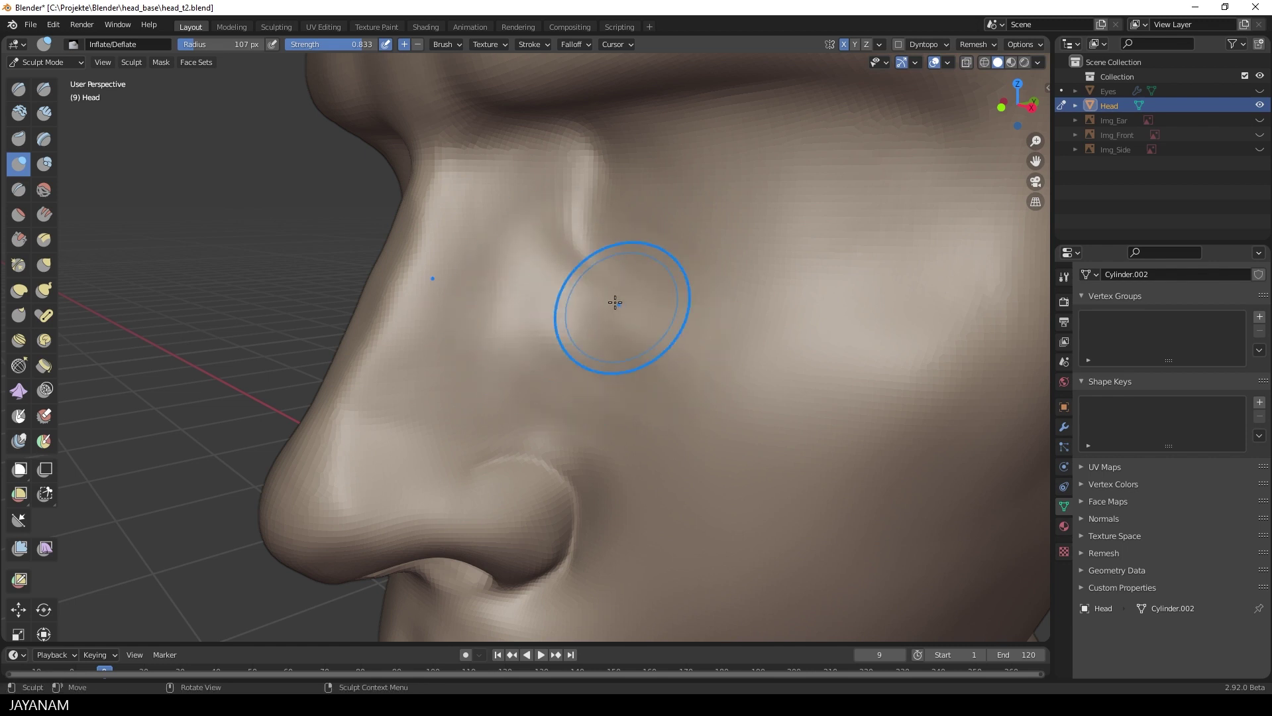
mouse_move(664, 272)
middle_mouse_down()
mouse_move(560, 293)
mouse_move(710, 261)
mouse_move(682, 285)
mouse_move(718, 292)
mouse_move(706, 280)
middle_mouse_up()
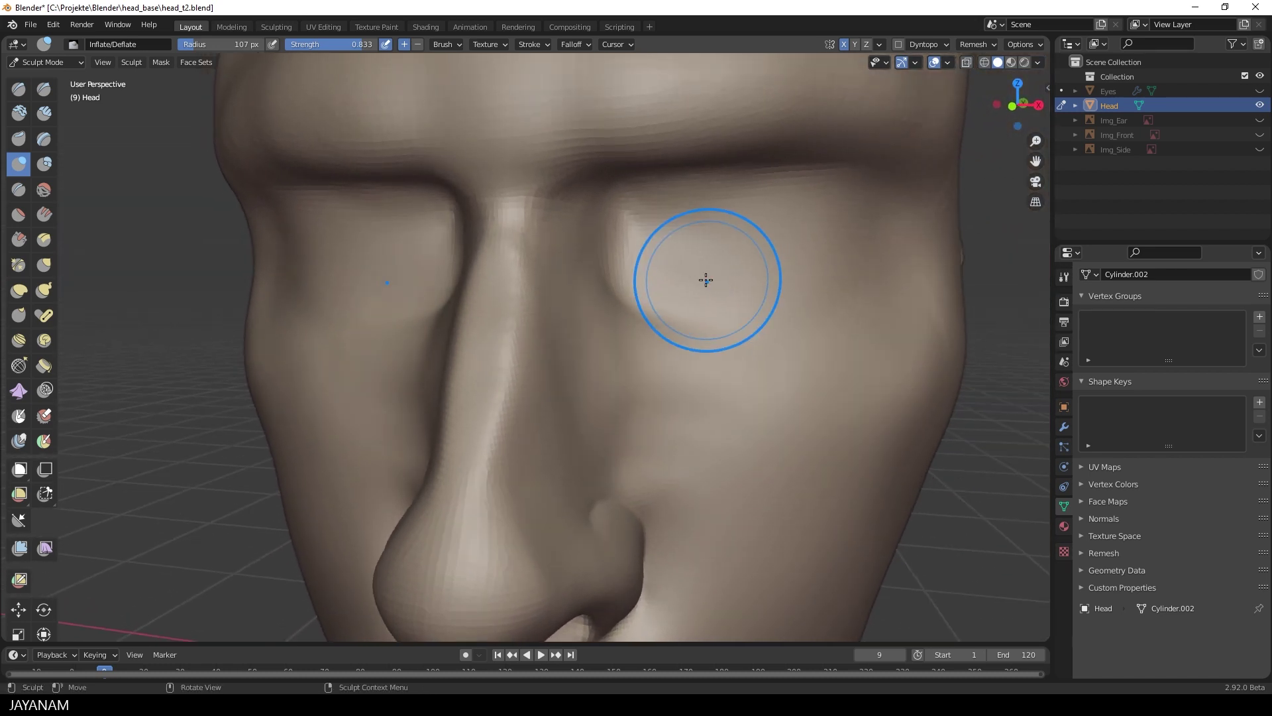
- Set the Inflate/Deflate radius to 63 px and add volume between the nose root and the inner eye corners
key("f")
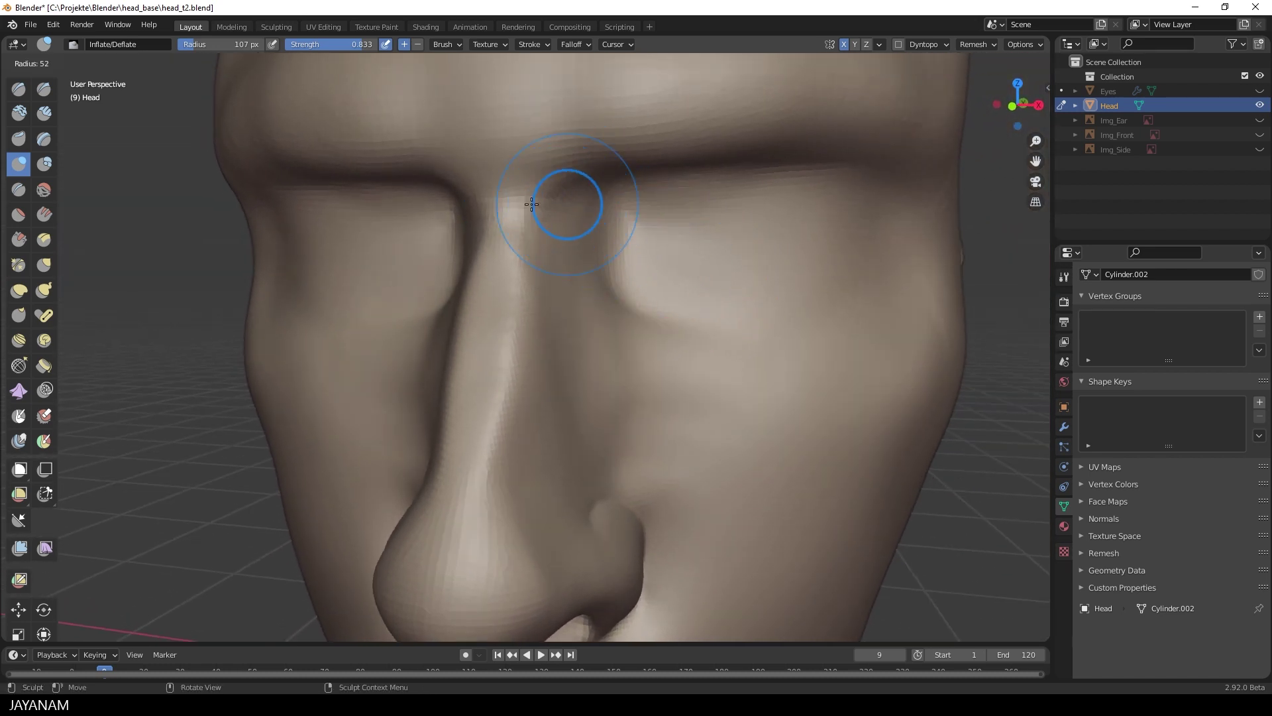
left_click(554, 195)
middle_click_drag(611, 151, 613, 131)
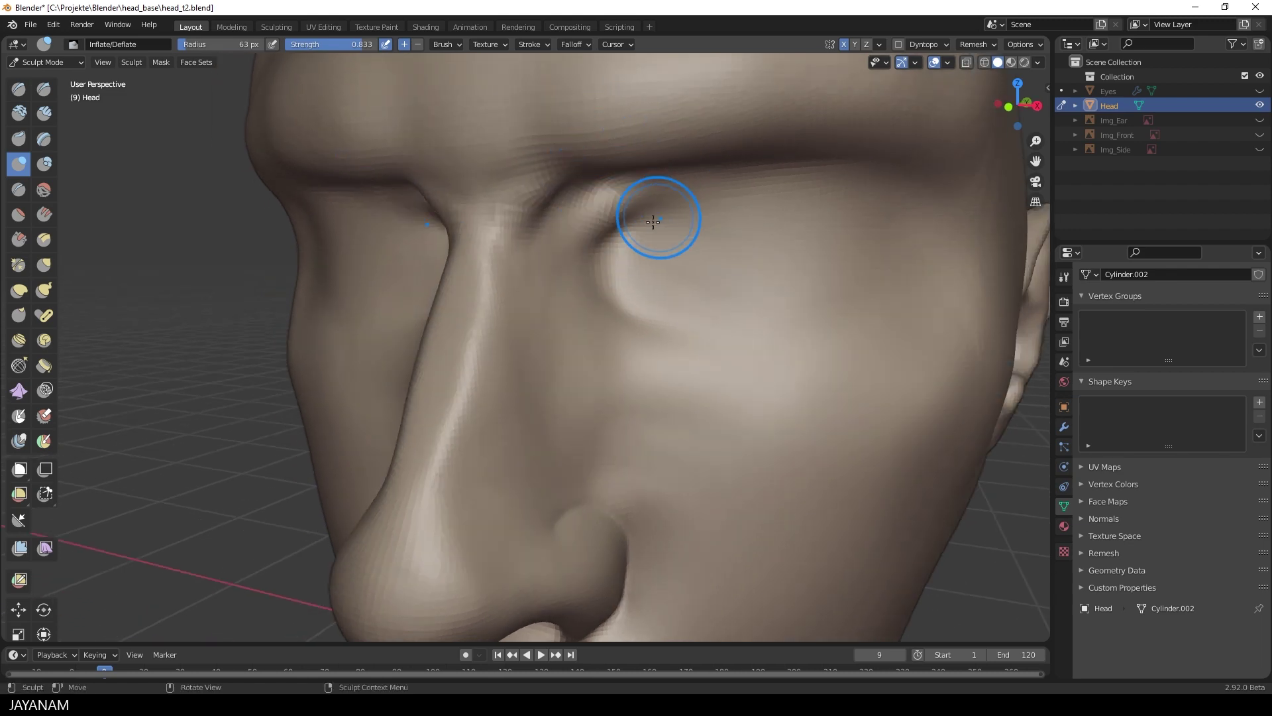
middle_click_drag(653, 258, 615, 403)
middle_click_drag(663, 332, 630, 378)
scroll(583, 264, "up", 4)
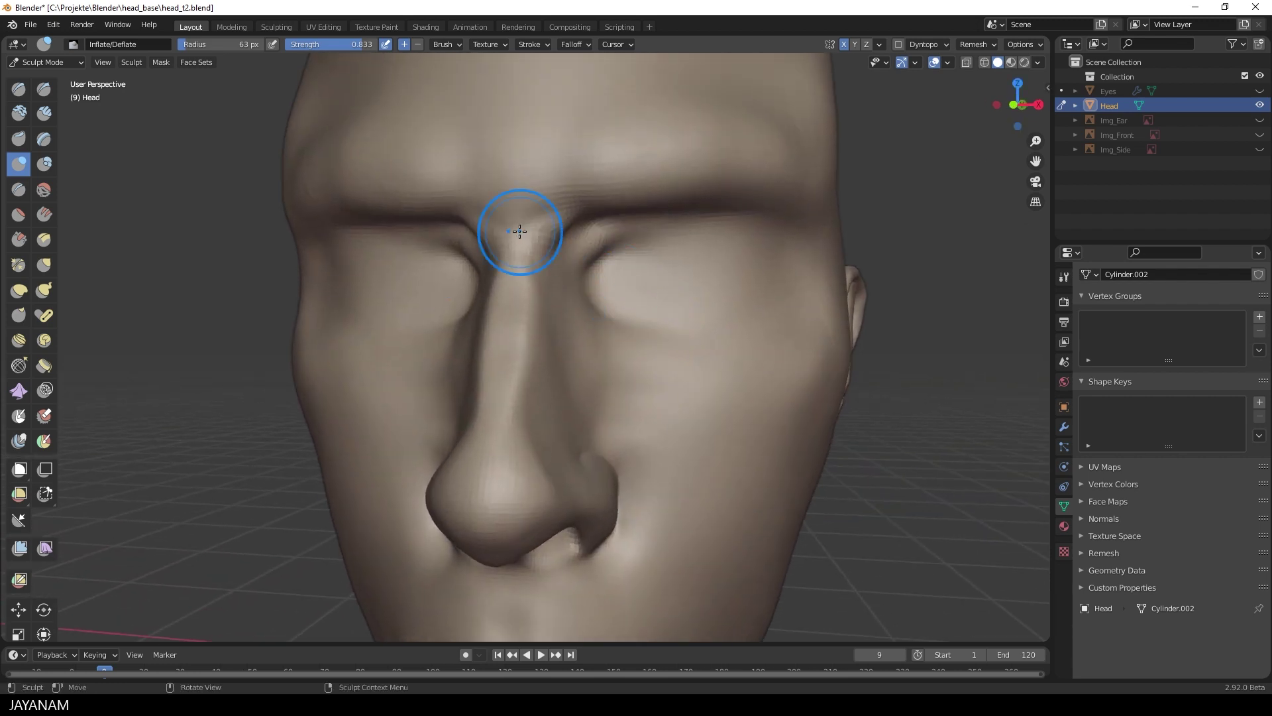
mouse_move(593, 229)
middle_mouse_down()
mouse_move(656, 256)
mouse_move(638, 307)
mouse_move(634, 284)
middle_mouse_up()
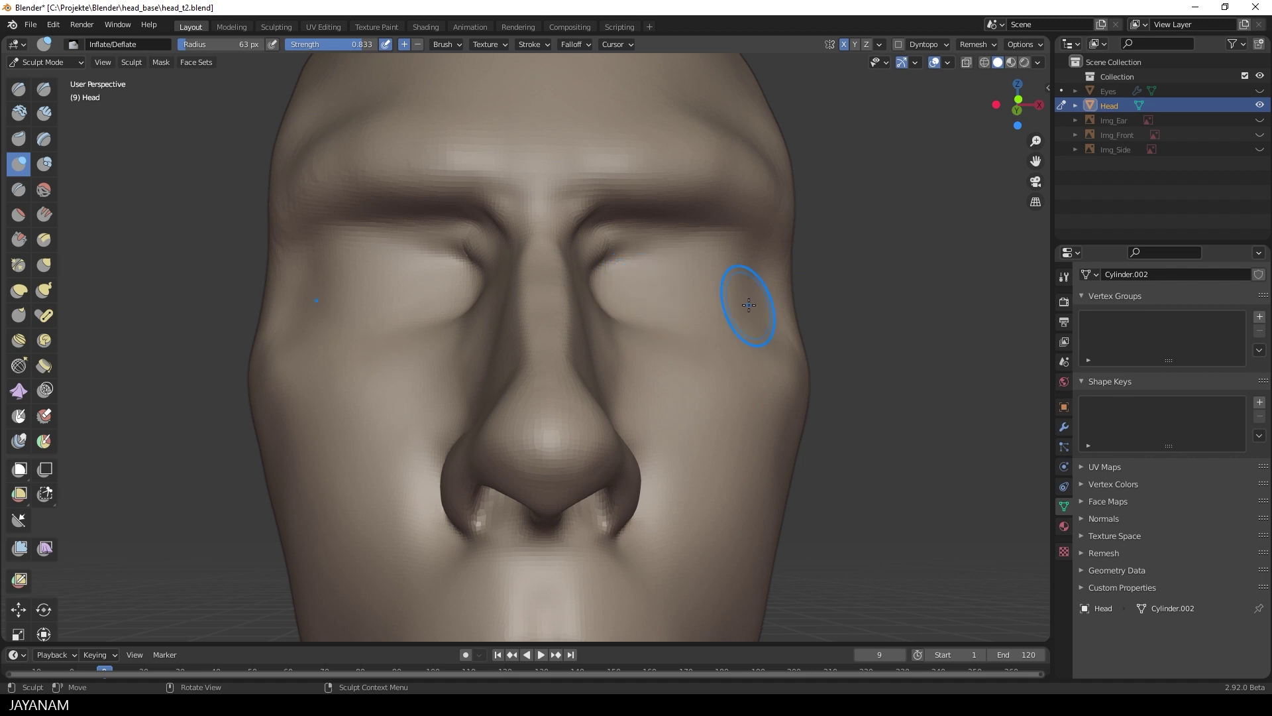
- Refine the rear edge of the nostril wing using Inflate/Deflate, and Grab at a 124 px radius
middle_click_drag(748, 305, 769, 281)
scroll(812, 331, "up", 2)
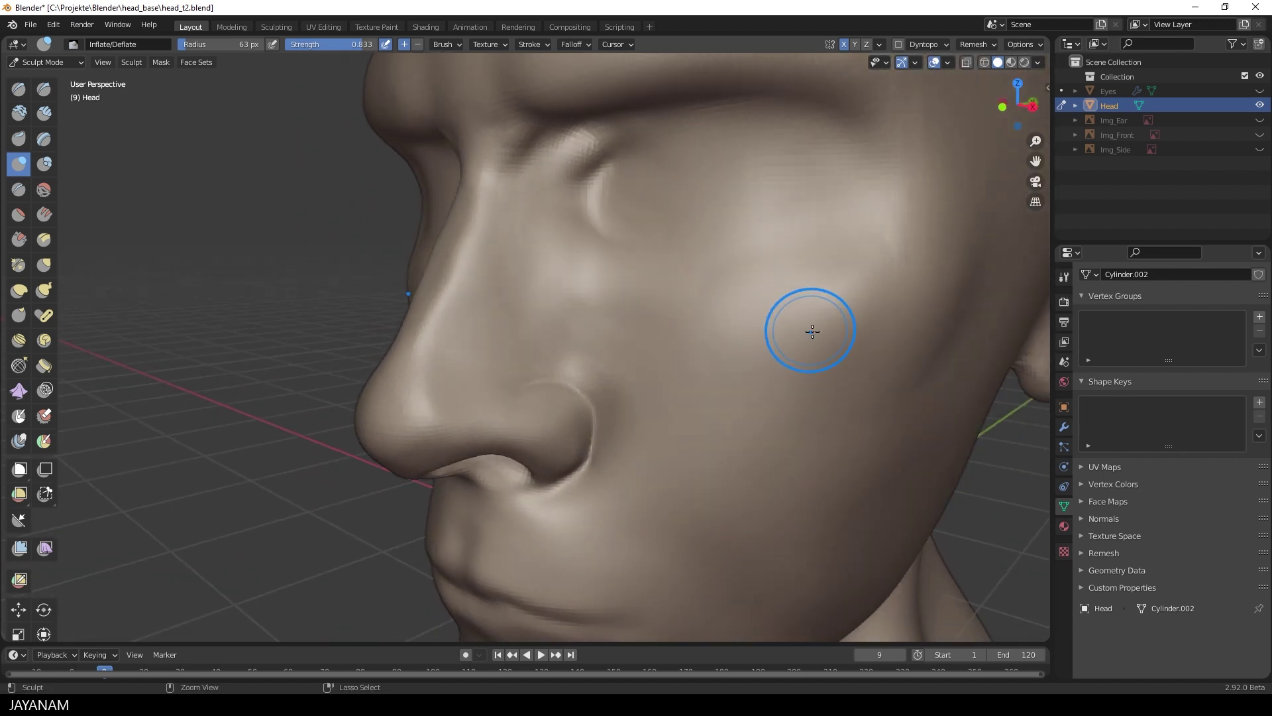
mouse_move(666, 432)
middle_mouse_down()
mouse_move(705, 364)
mouse_move(677, 435)
middle_mouse_up()
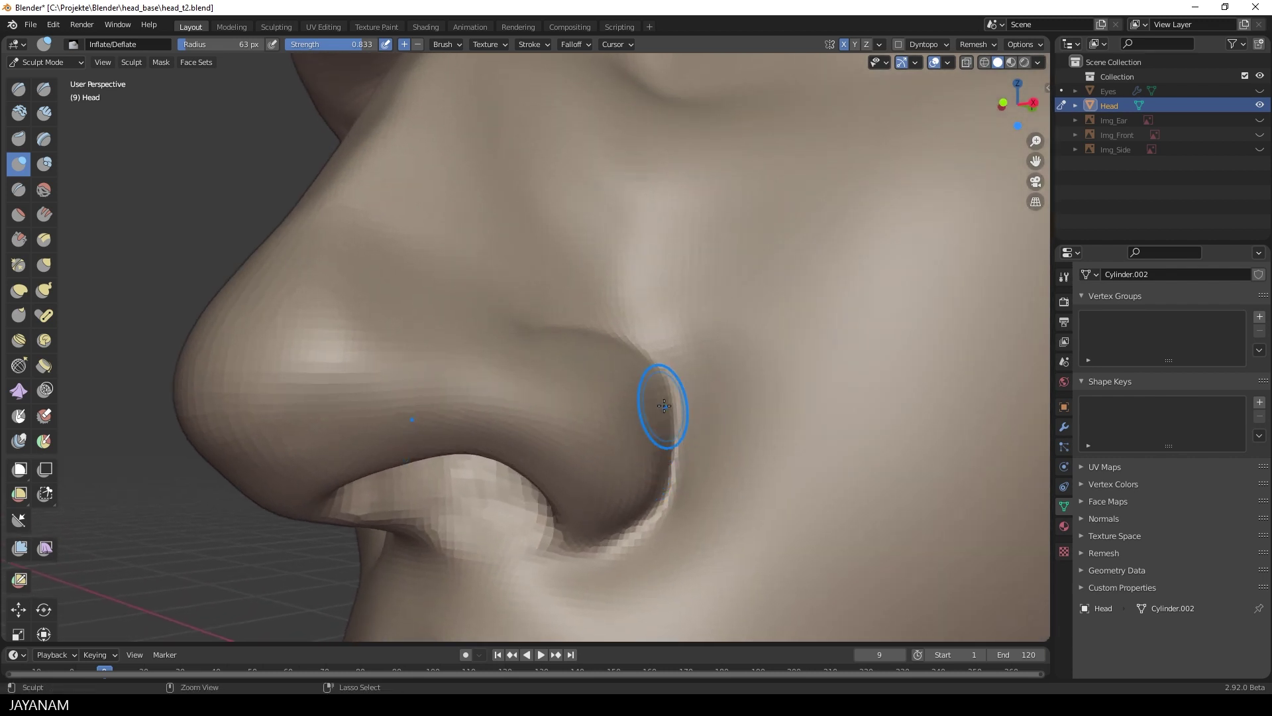
key("g")
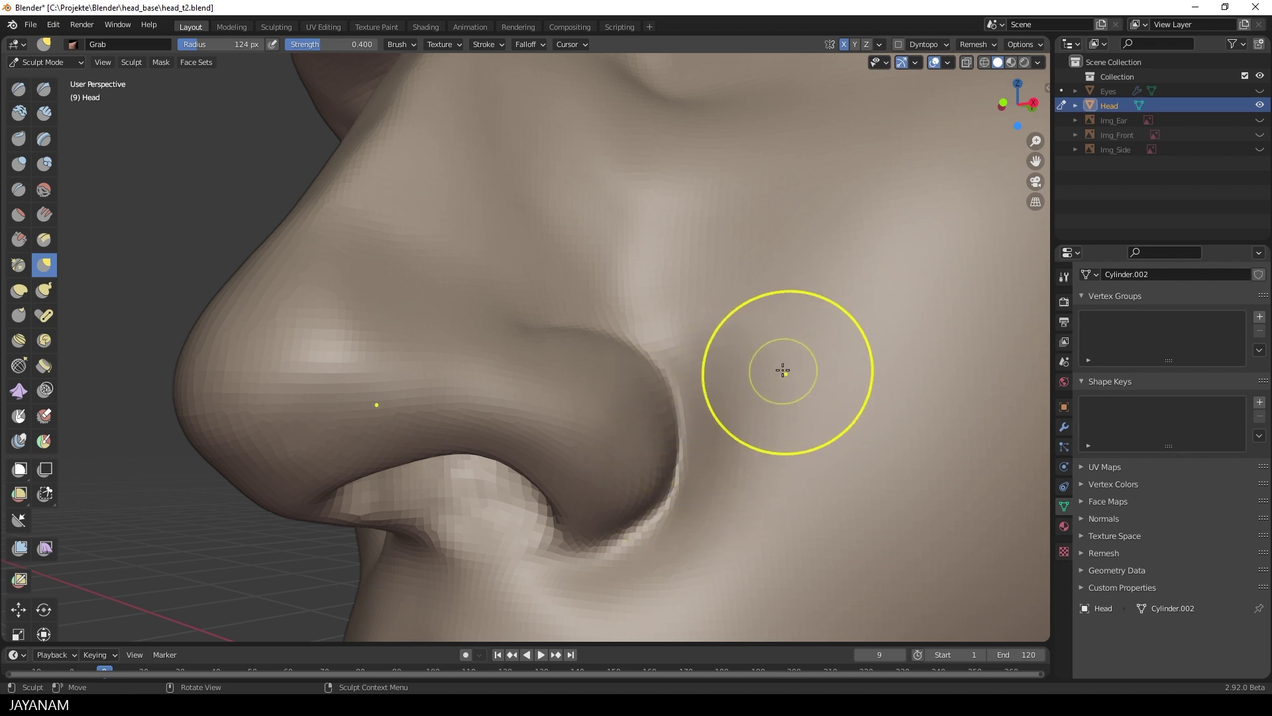
mouse_move(782, 369)
middle_mouse_down()
mouse_move(717, 376)
mouse_move(583, 522)
middle_mouse_up()
middle_click_drag(690, 412, 663, 419)
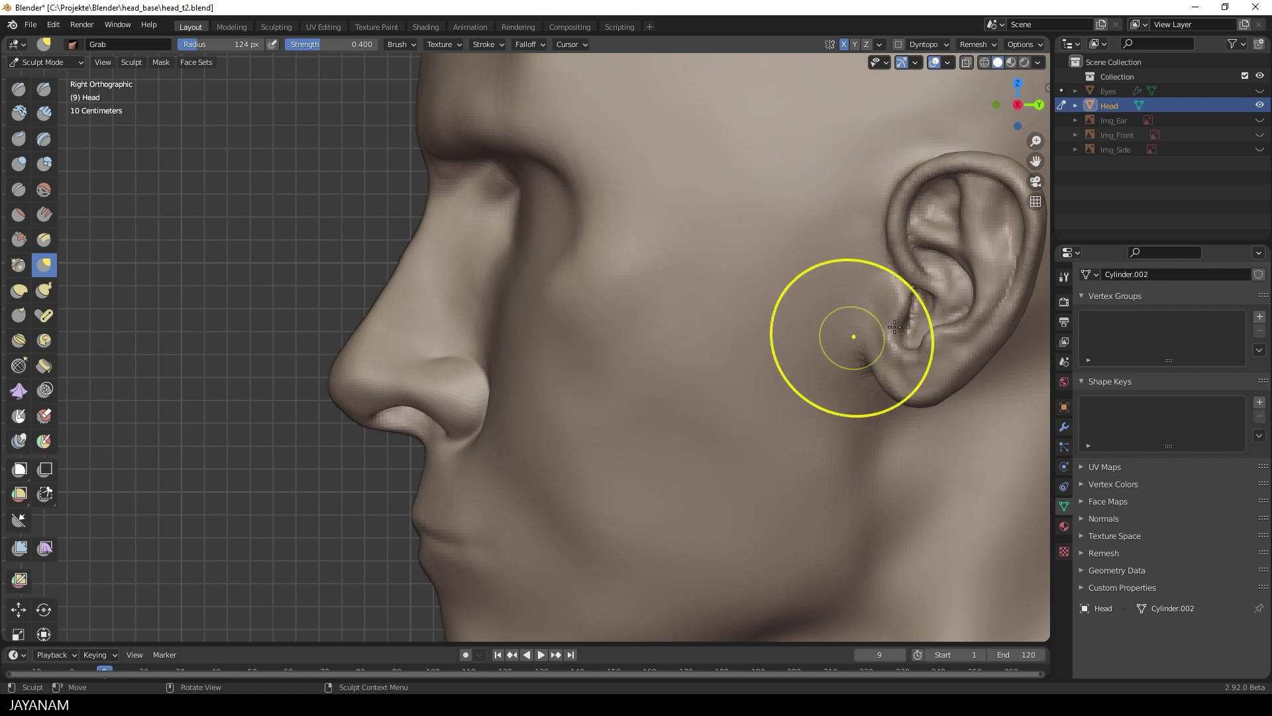
- Show the Img_Side reference and pull the nose tip and bridge with the Grab brush to match its profile
left_click(1259, 149)
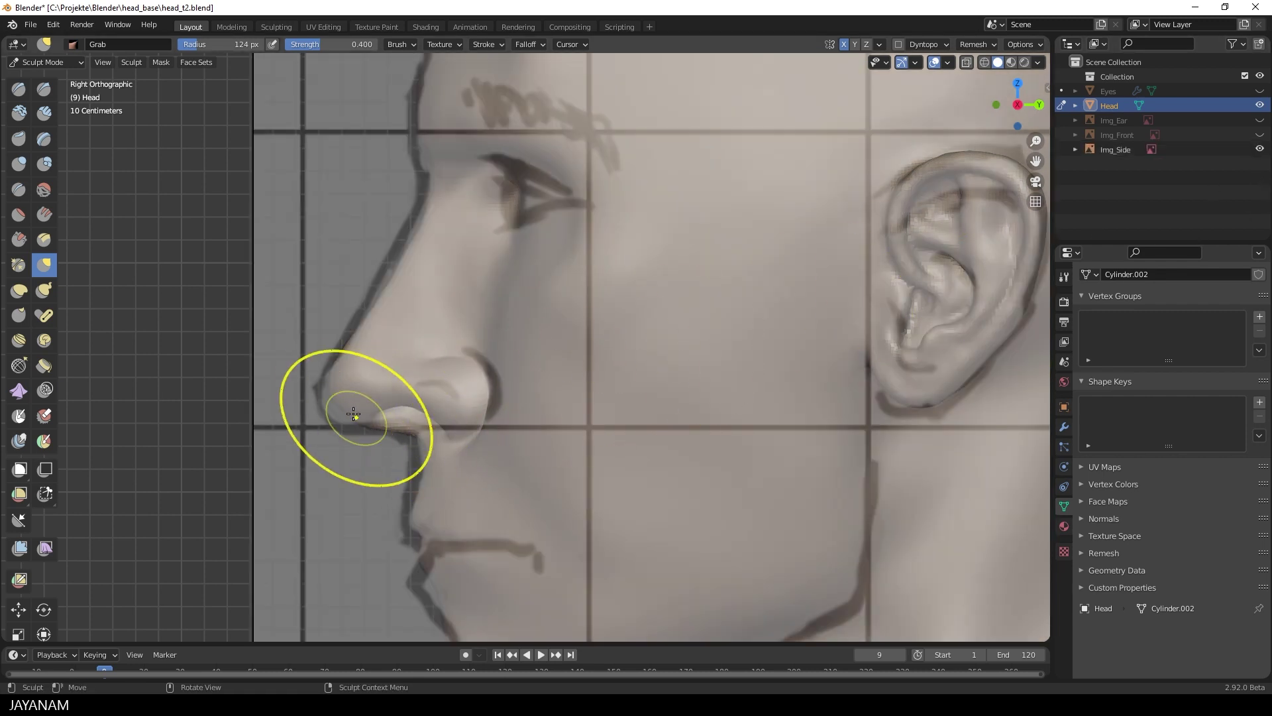
left_click_drag(336, 396, 358, 414)
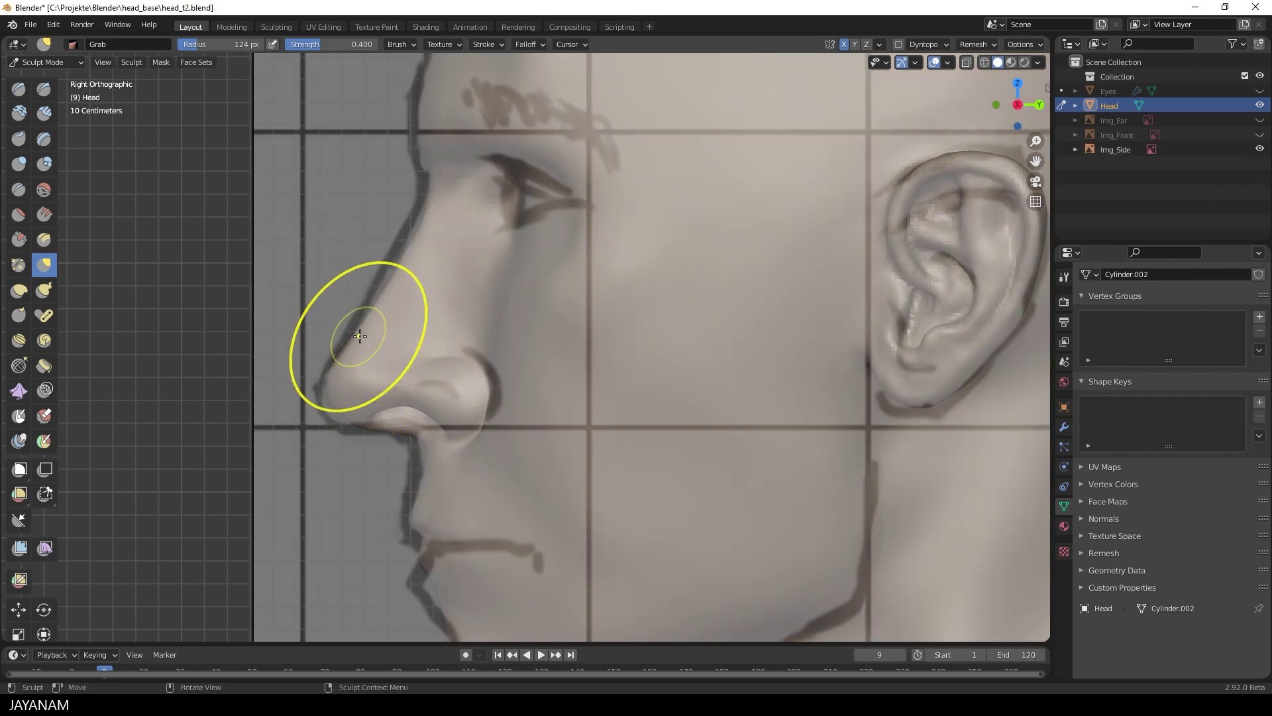
mouse_move(420, 234)
left_mouse_down()
mouse_move(427, 204)
mouse_move(400, 264)
left_mouse_up()
- Adjust the width of the nostril wings in front view with the Grab brush at a 124 px radius
mouse_move(401, 264)
middle_mouse_down()
mouse_move(709, 321)
mouse_move(699, 300)
mouse_move(720, 260)
mouse_move(719, 312)
mouse_move(702, 298)
middle_mouse_up()
scroll(738, 331, "up", 4)
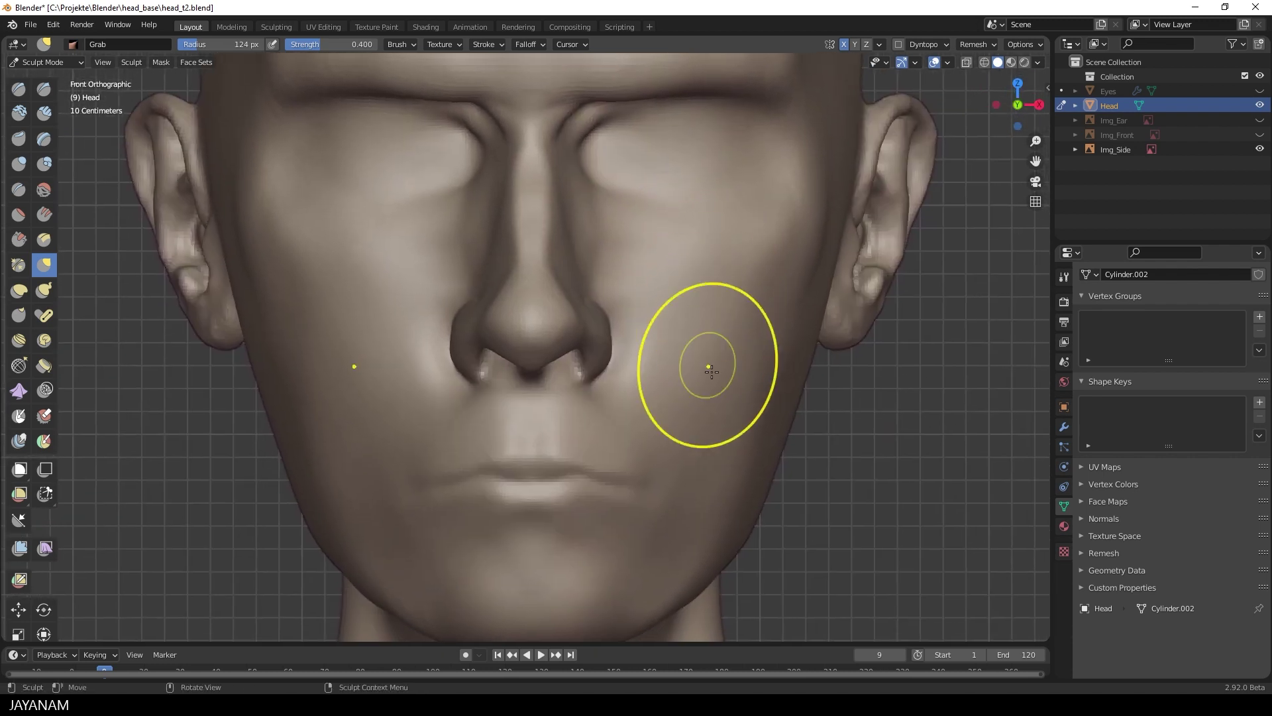
mouse_move(733, 335)
left_mouse_down()
mouse_move(653, 327)
mouse_move(652, 342)
left_mouse_up()
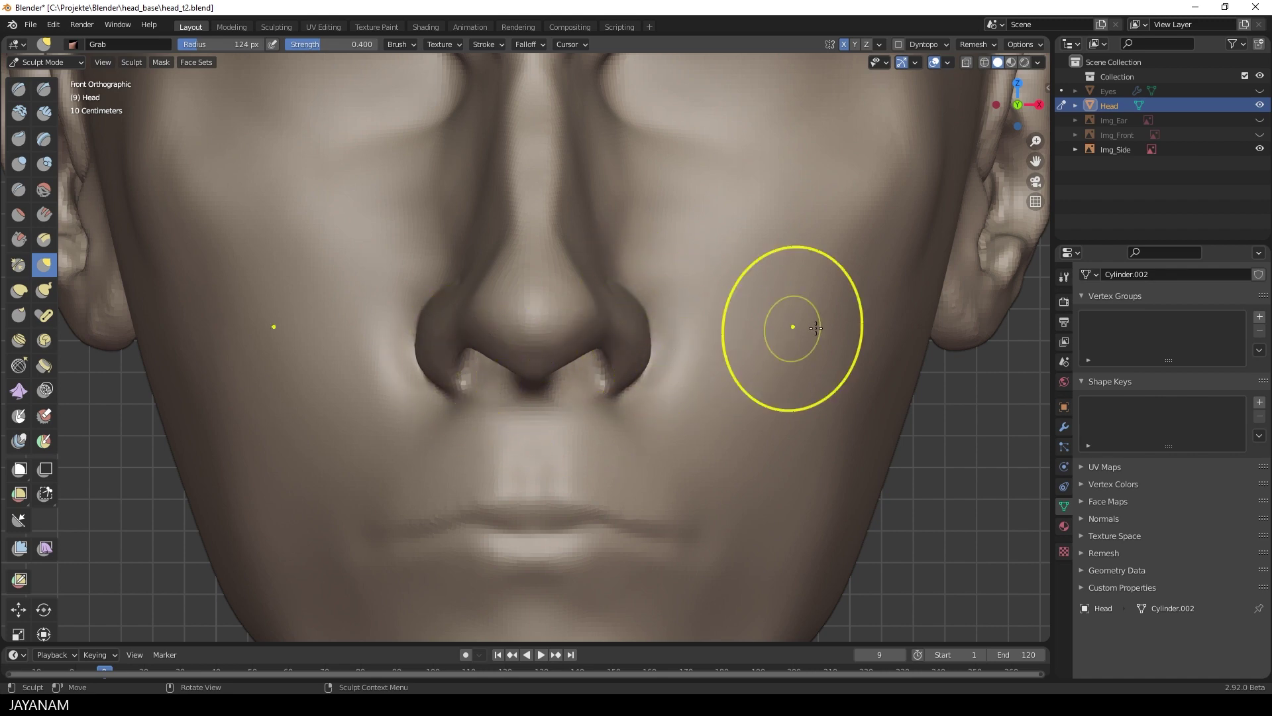
scroll(821, 364, "down", 5)
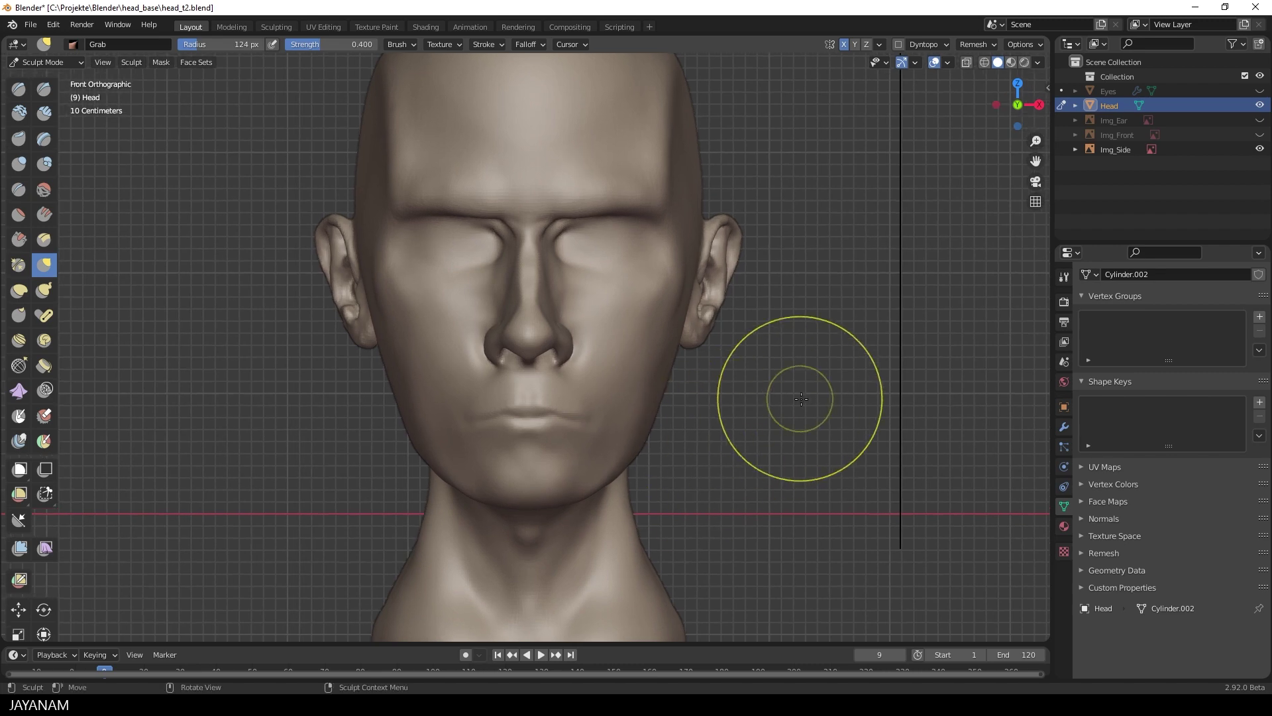
mouse_move(801, 398)
middle_mouse_down()
mouse_move(726, 398)
mouse_move(882, 410)
mouse_move(794, 416)
middle_mouse_up()
scroll(730, 407, "up", 3)
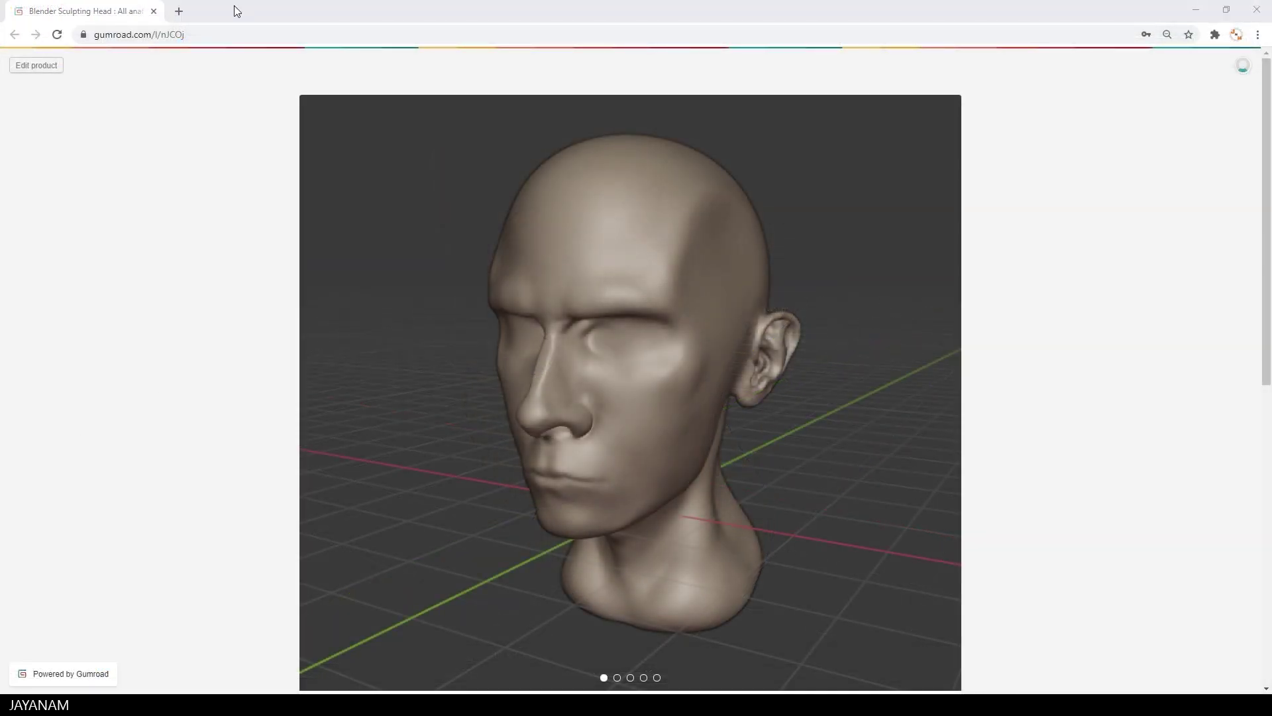
- Switch to the web browser and highlight the address of the Gumroad head sculpting product page
left_click(205, 38)
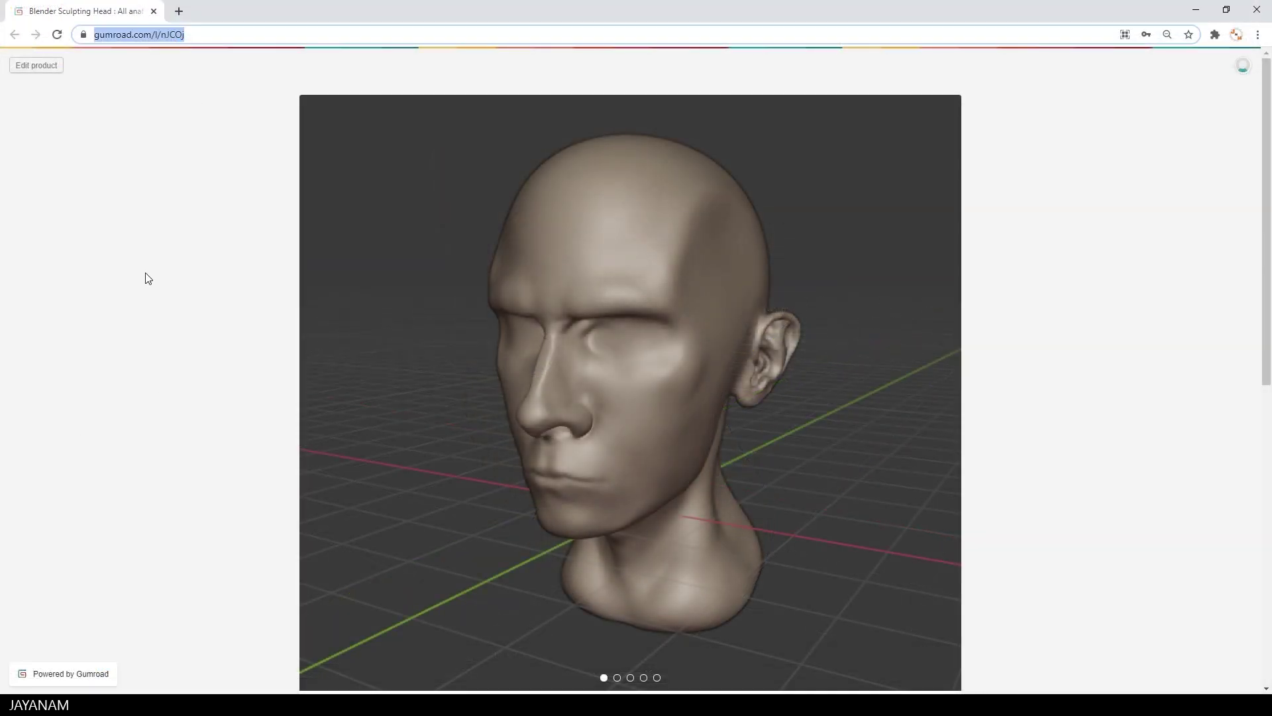